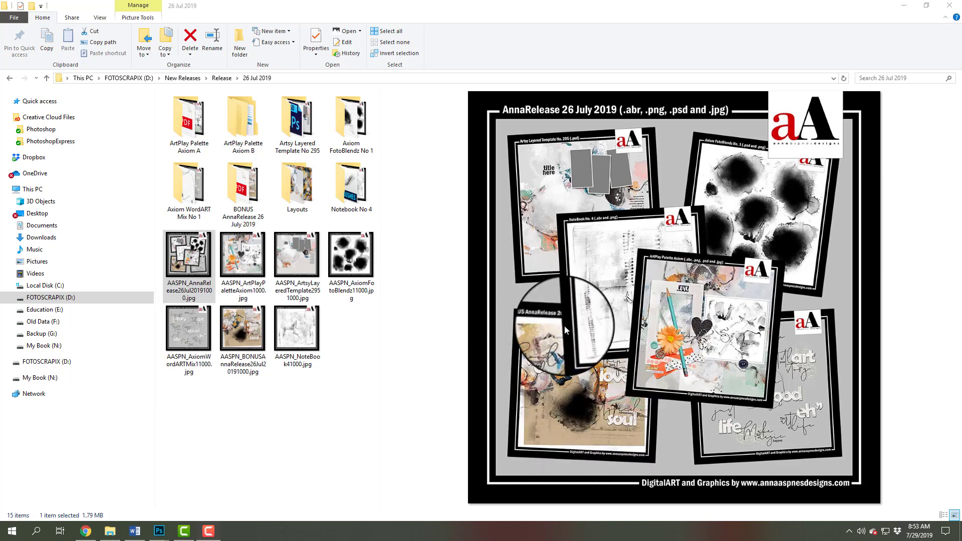
# - Preview the BONUS AnnaRelease 26 July 2019 layout image from the 15-item release folder
pyautogui.click(236, 328)
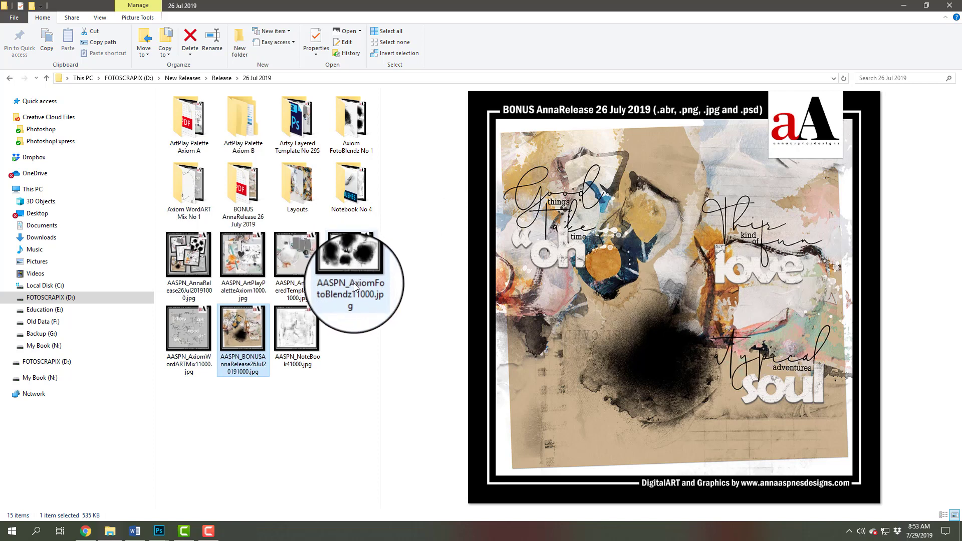
pyautogui.moveTo(357, 289)
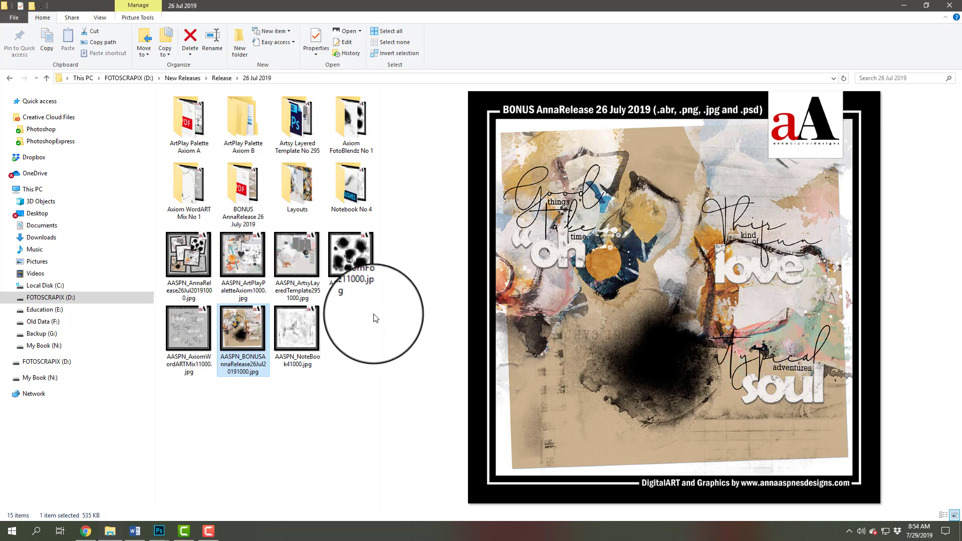
pyautogui.doubleClick(194, 119)
pyautogui.doubleClick(180, 129)
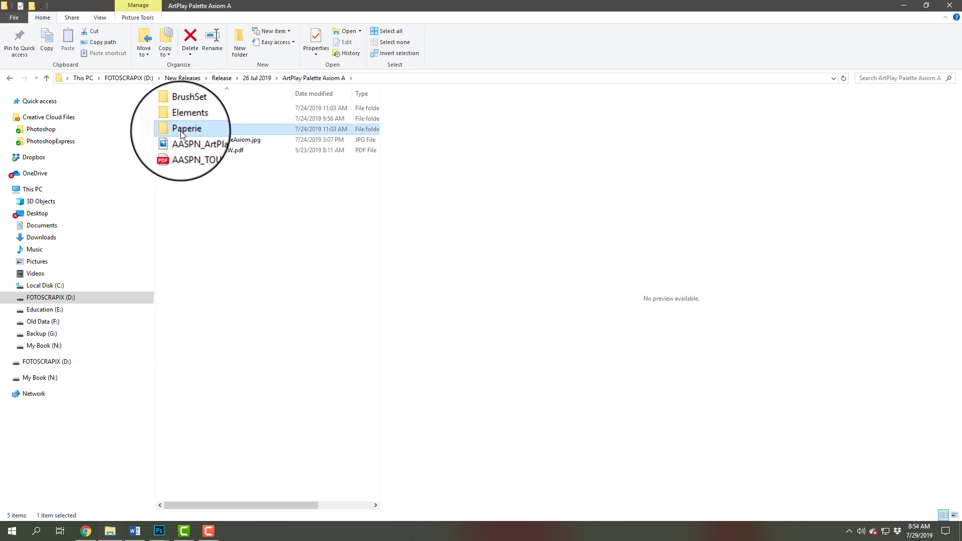
pyautogui.click(195, 103)
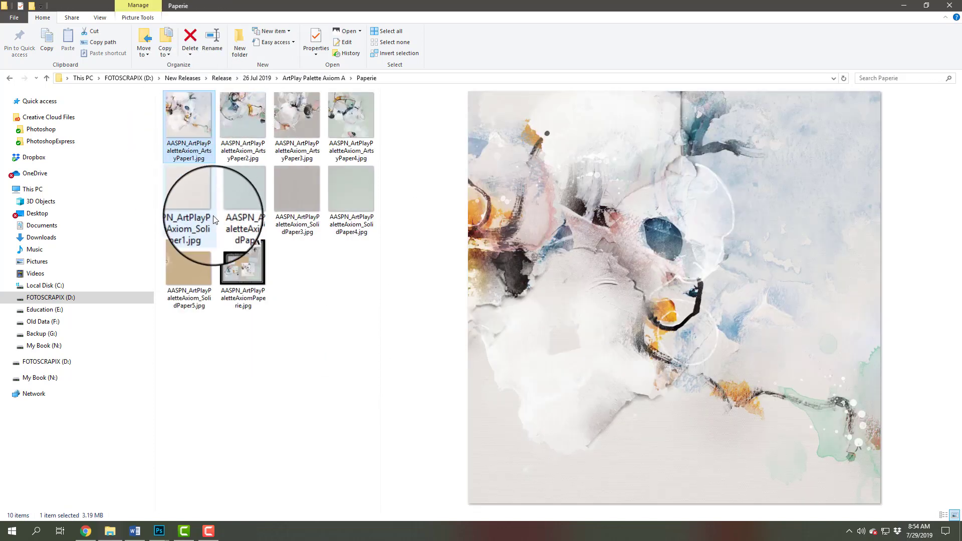
pyautogui.click(239, 116)
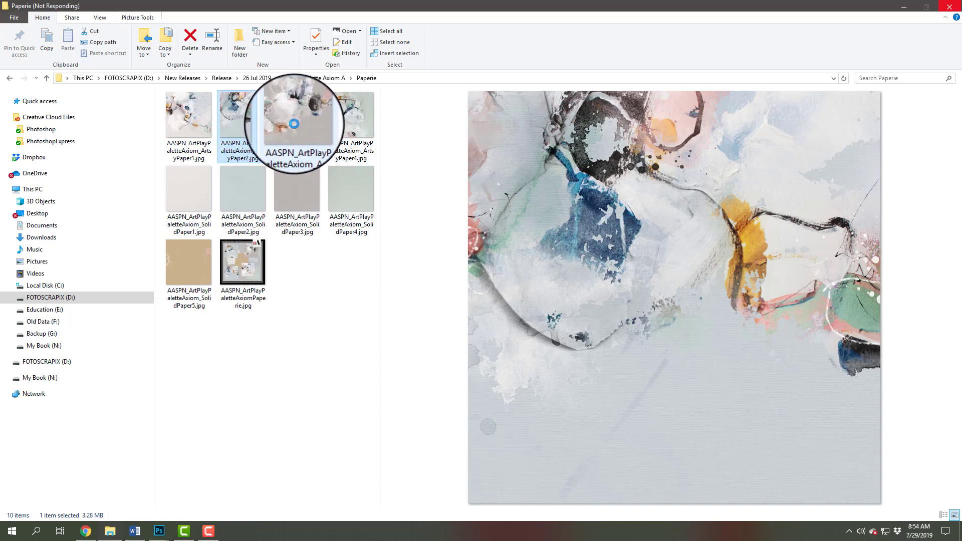
pyautogui.click(294, 125)
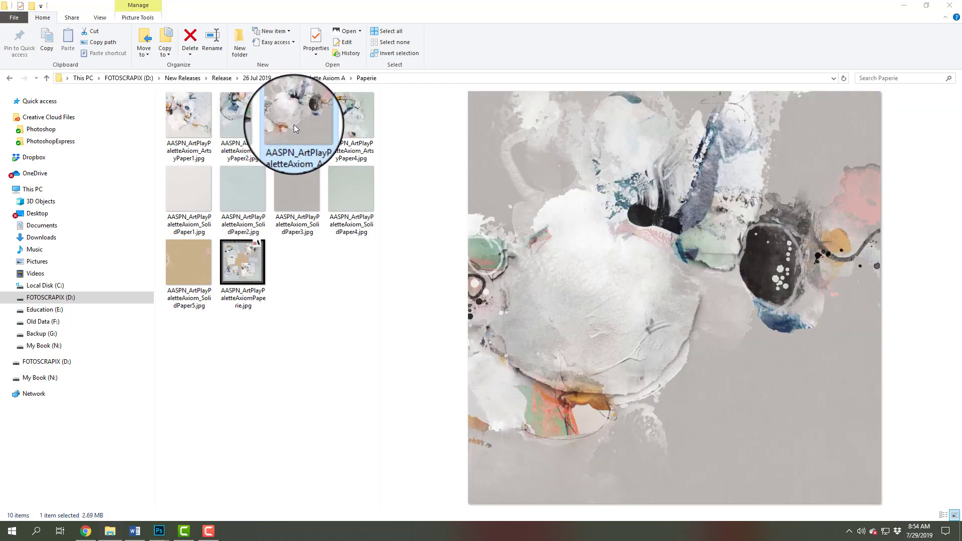
pyautogui.moveTo(294, 124)
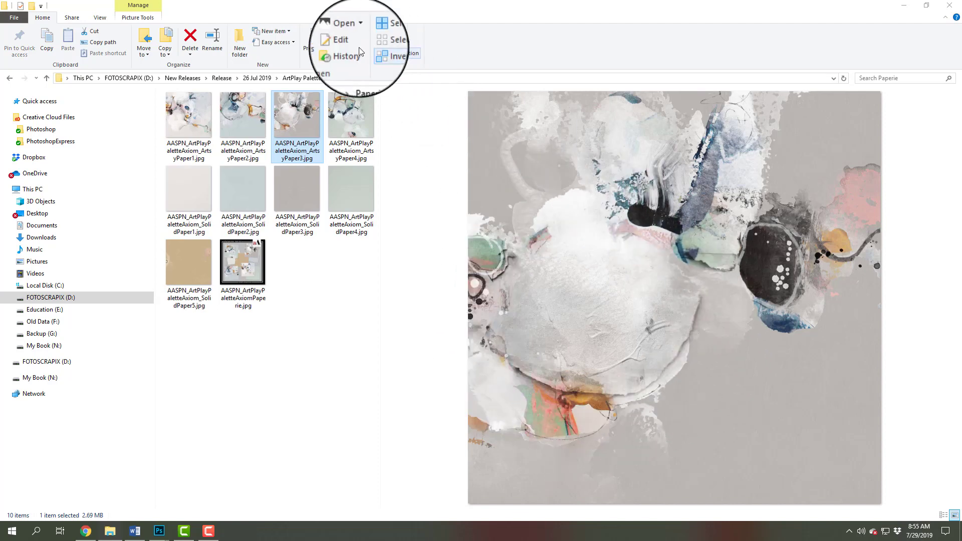
pyautogui.click(352, 119)
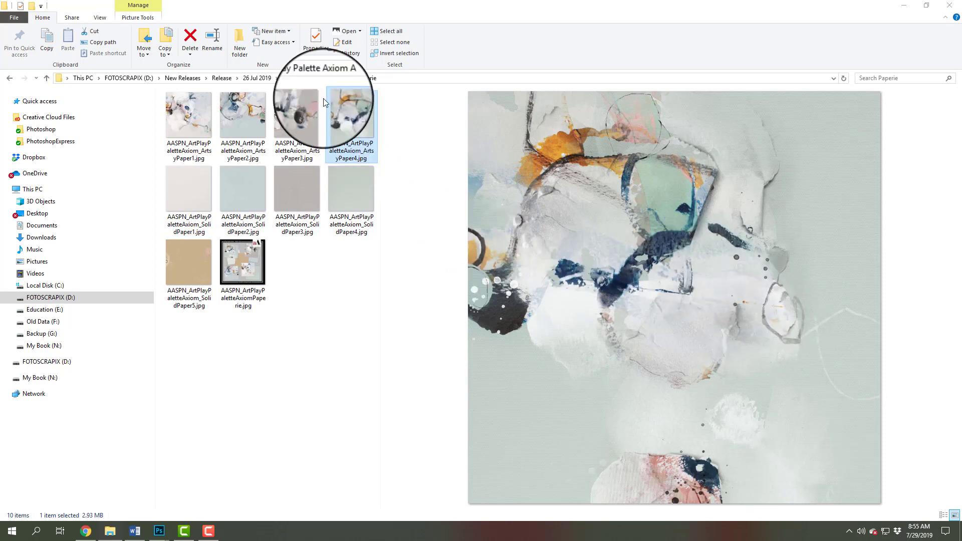
pyautogui.click(258, 78)
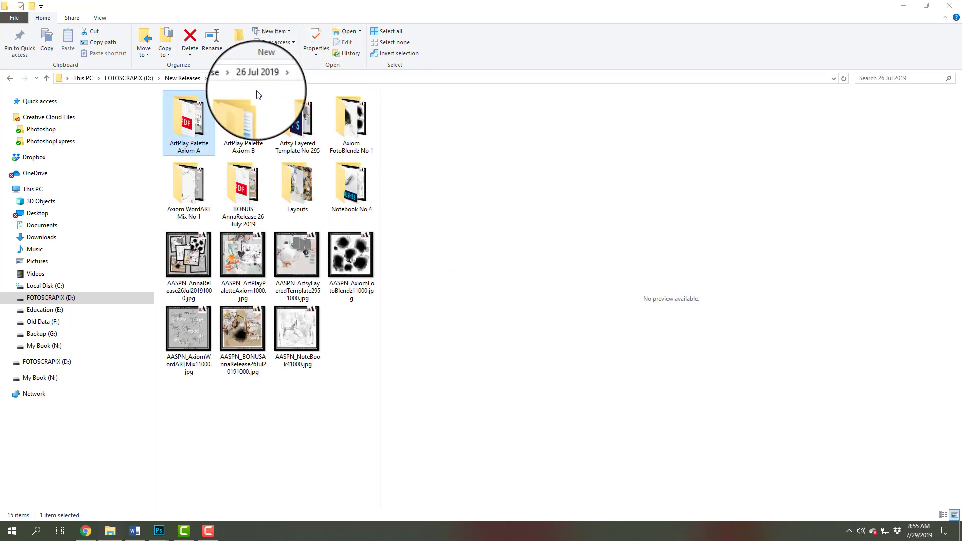
pyautogui.doubleClick(352, 120)
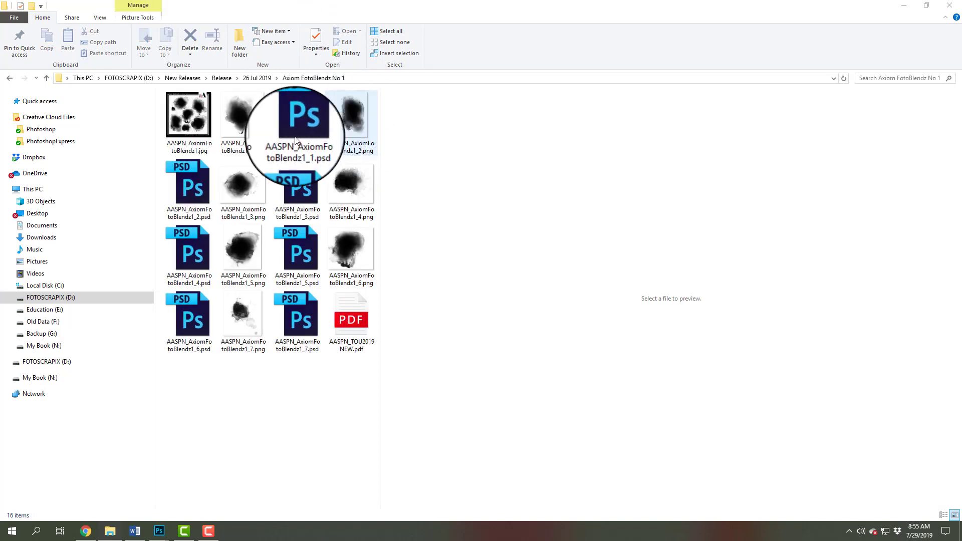
pyautogui.click(240, 113)
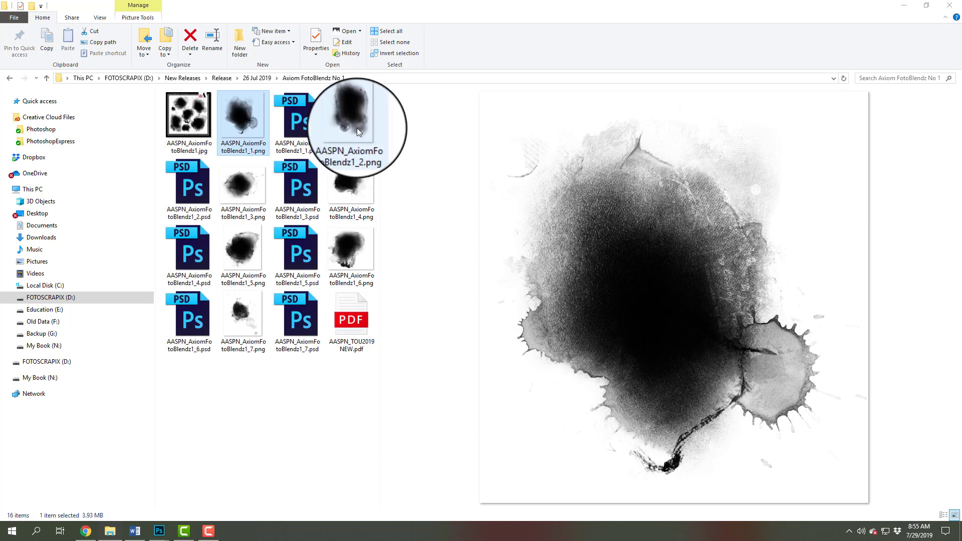
pyautogui.moveTo(354, 135)
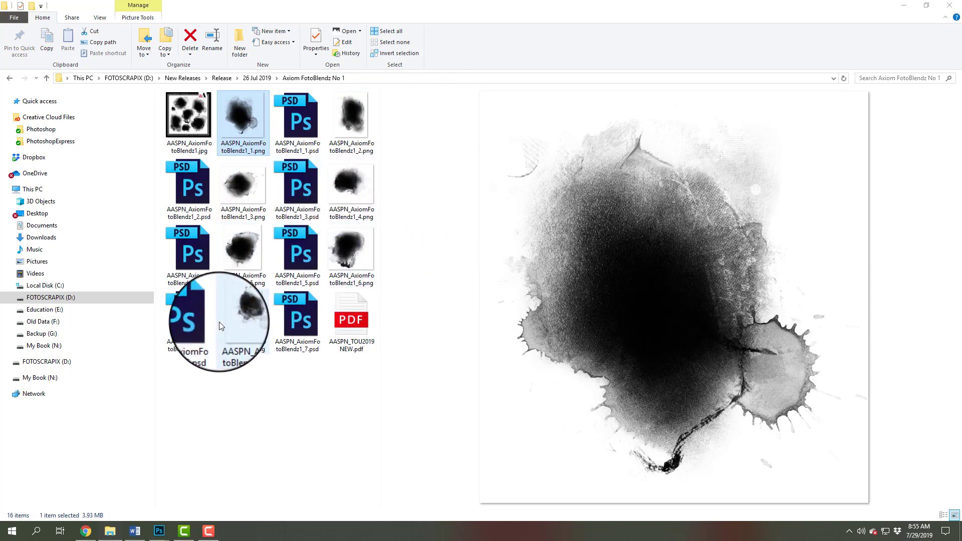
pyautogui.click(242, 317)
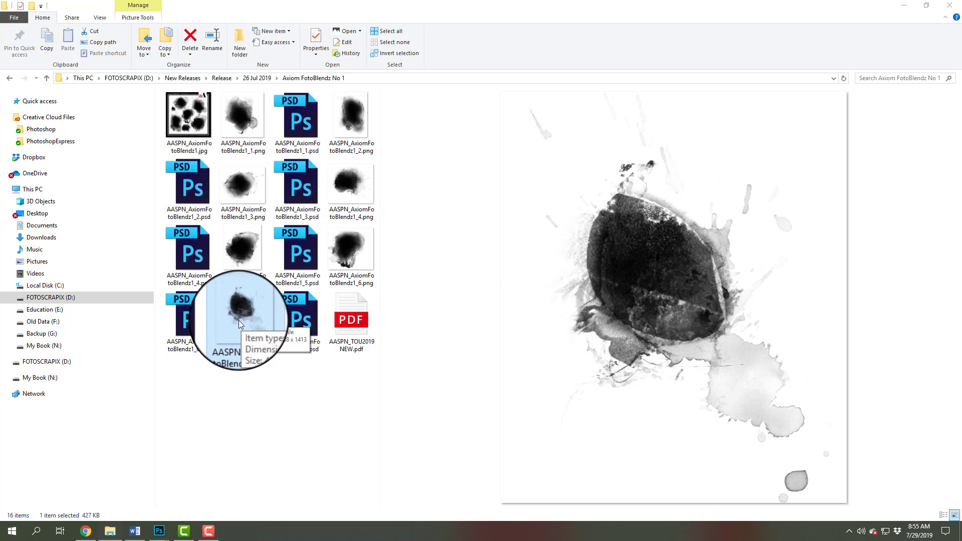
pyautogui.click(257, 78)
pyautogui.click(199, 116)
pyautogui.doubleClick(200, 115)
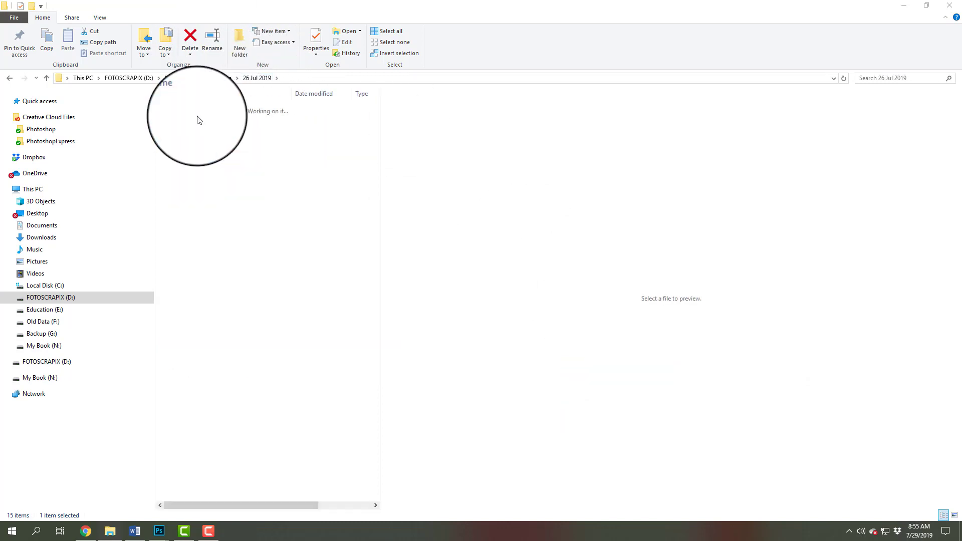
pyautogui.doubleClick(197, 129)
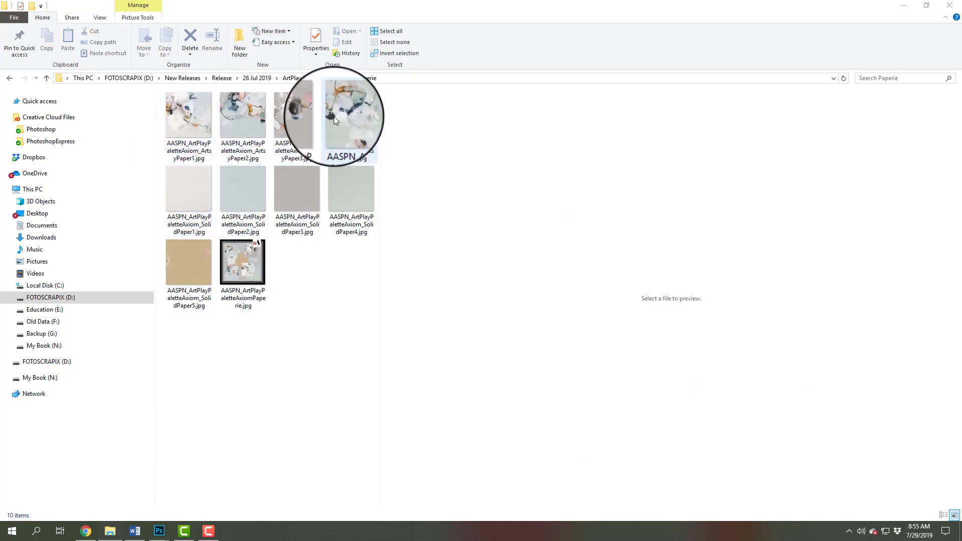
pyautogui.click(313, 107)
pyautogui.click(354, 119)
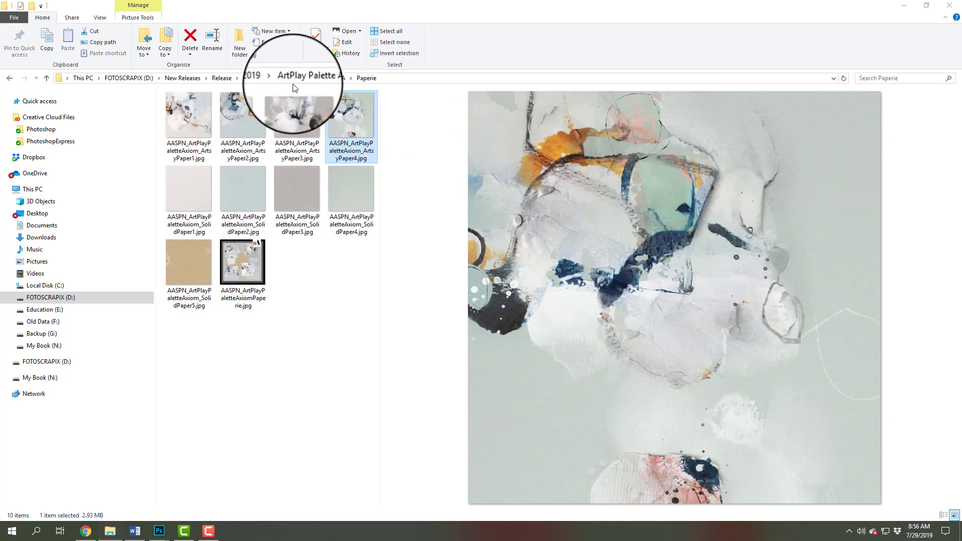
# - Browse the Notebook No 4 PNG overlays (NoteBook4_1 through _10), then return to 26 Jul 2019
pyautogui.click(254, 78)
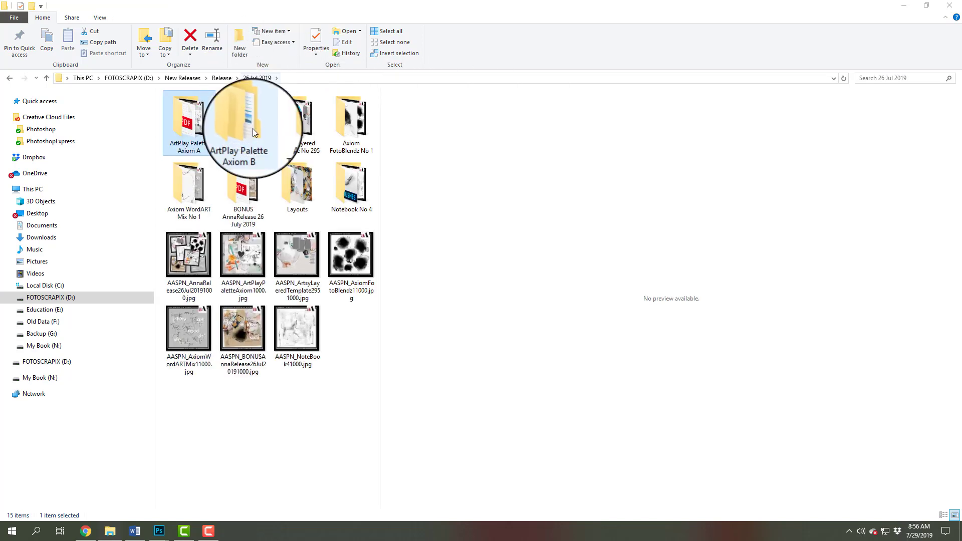
pyautogui.doubleClick(349, 185)
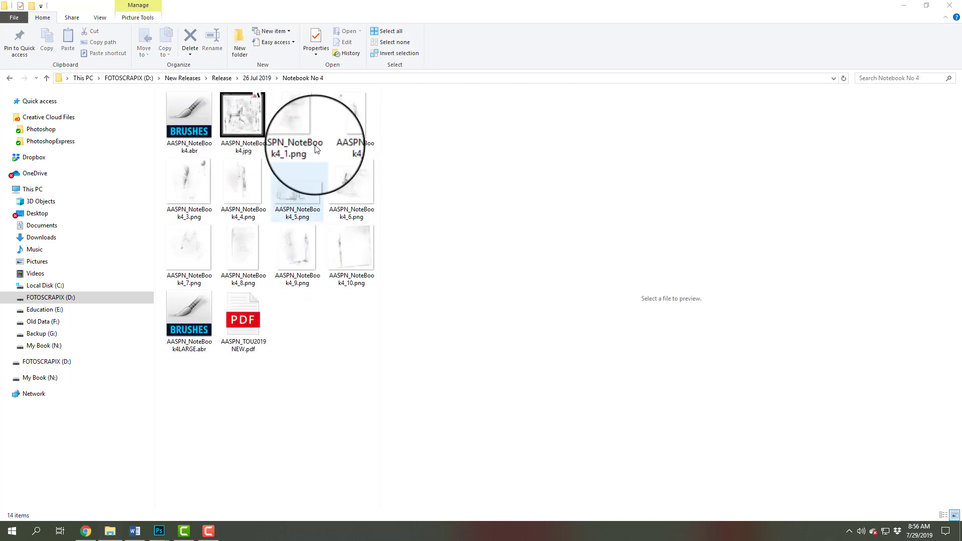
pyautogui.click(307, 116)
pyautogui.click(361, 126)
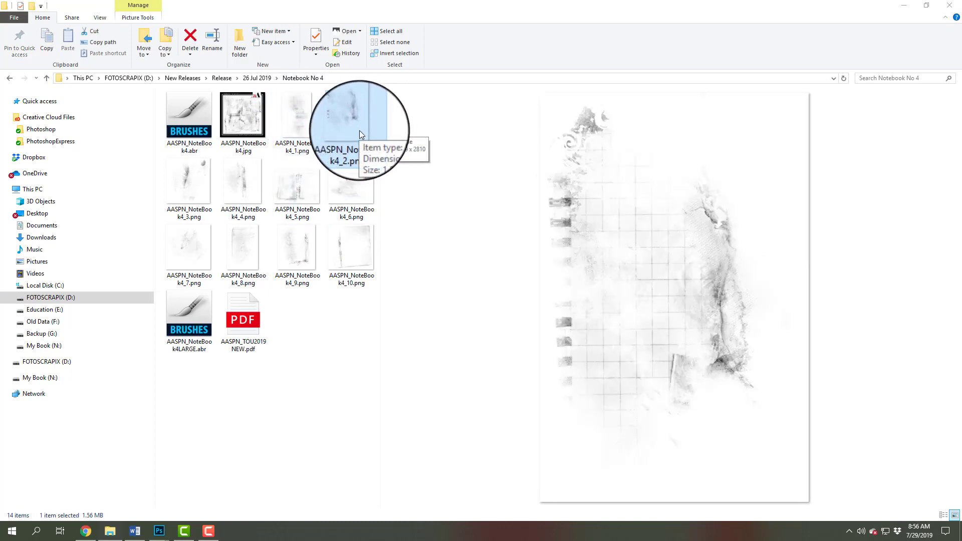
pyautogui.click(192, 184)
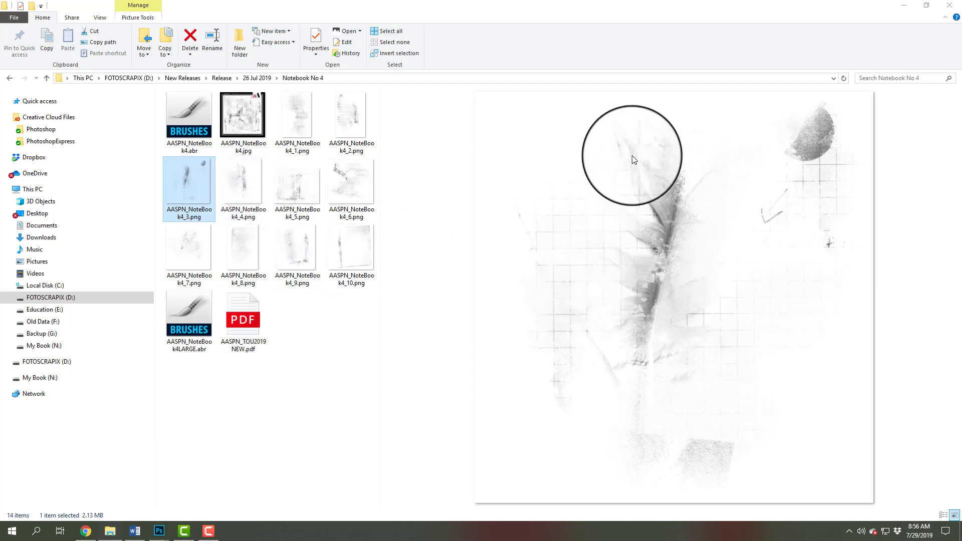
pyautogui.click(285, 189)
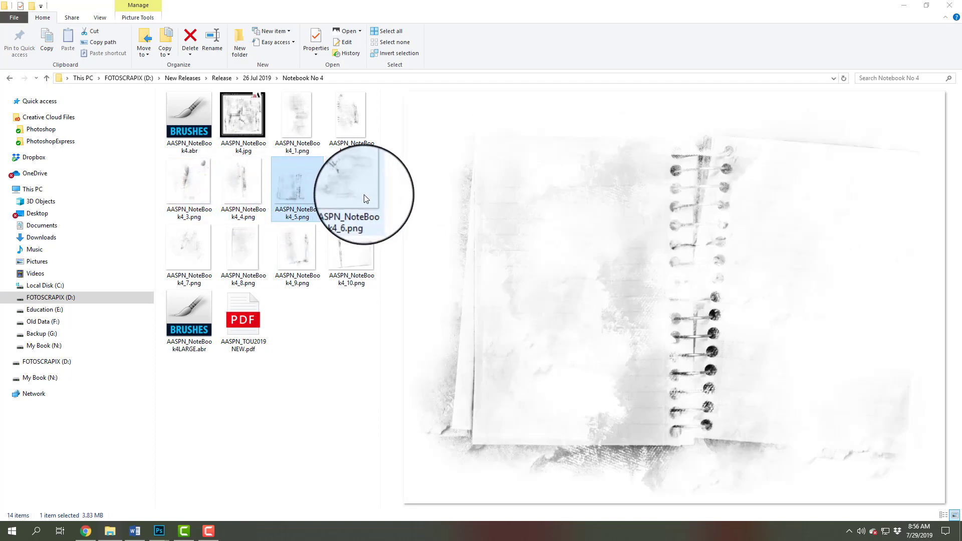
pyautogui.click(362, 197)
pyautogui.click(348, 250)
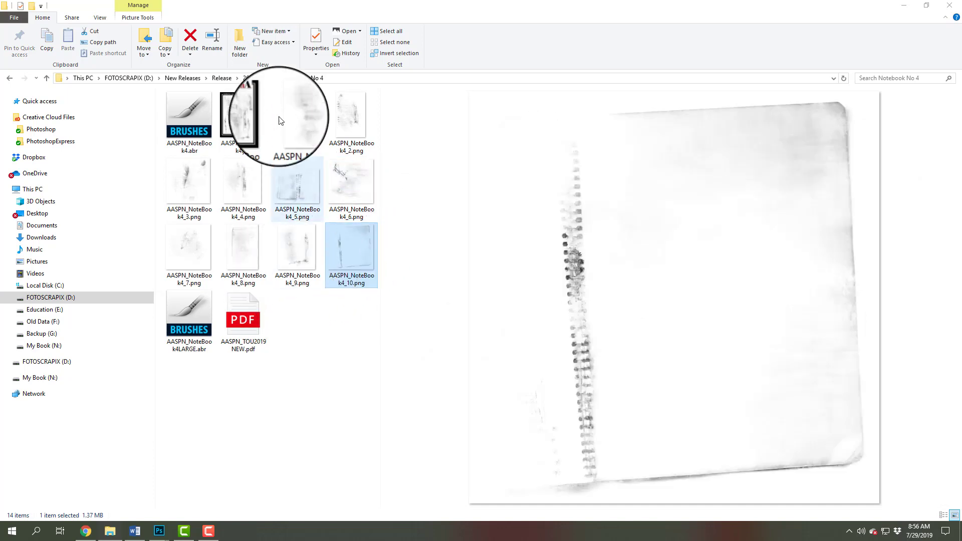
pyautogui.click(261, 79)
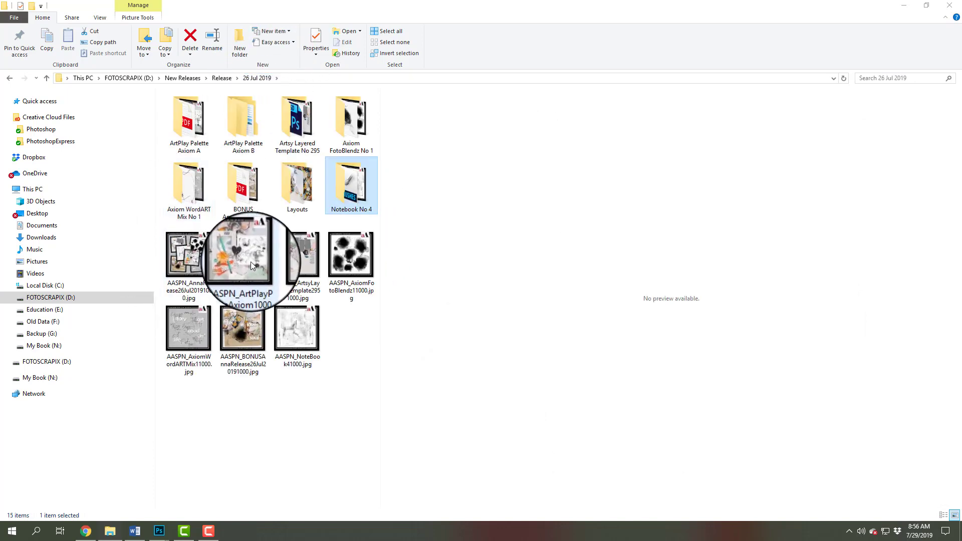
# - Preview the ArtPlay Palette Axiom, Artsy Layered No. 295, WordART Mix No. 1 and NoteBook No. 4 images
pyautogui.click(221, 292)
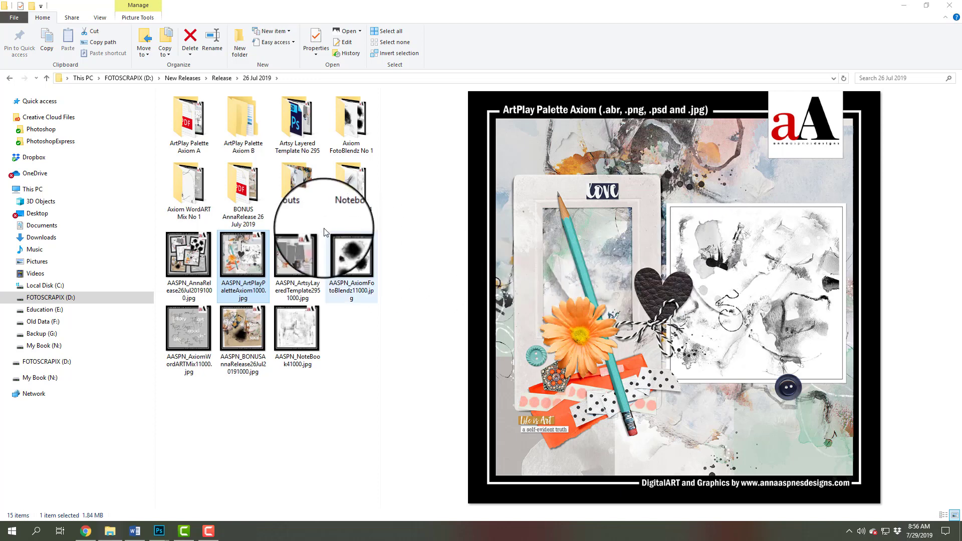
pyautogui.click(303, 258)
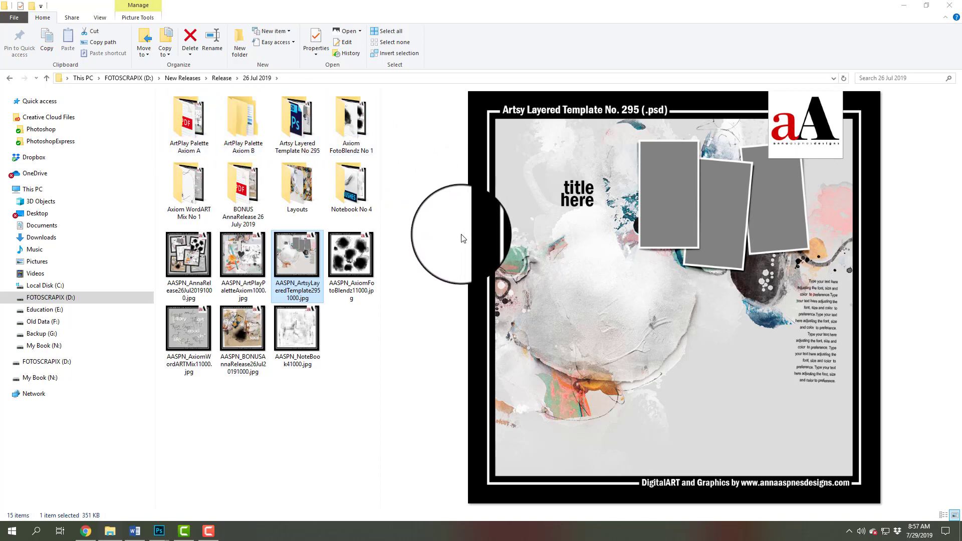
pyautogui.click(204, 327)
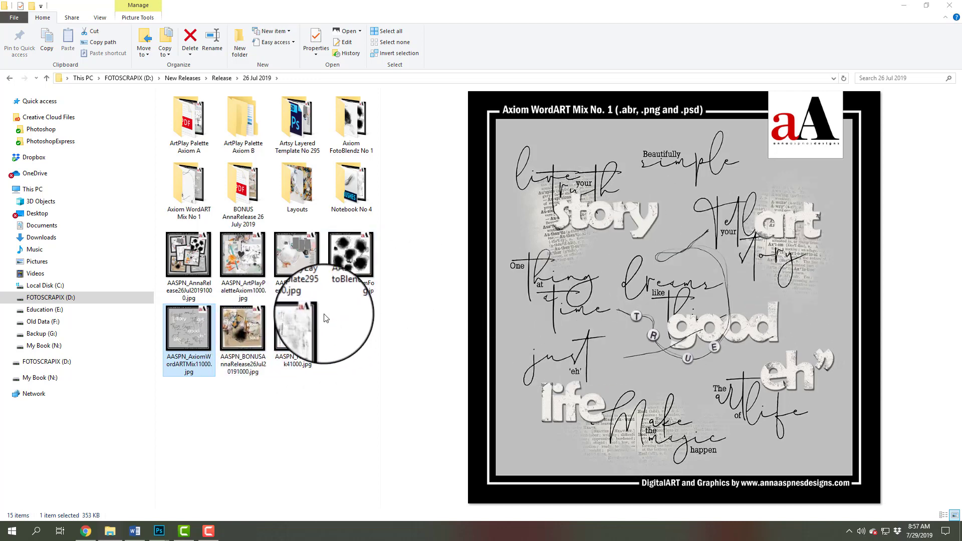
pyautogui.click(303, 321)
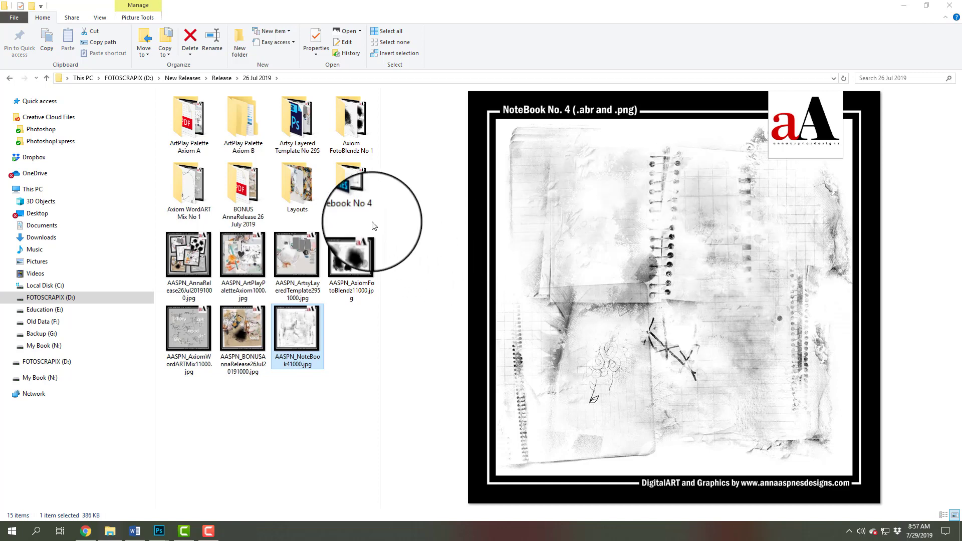
# - Go up to Release, then into 26 Jul 2019 and its Layouts subfolder
pyautogui.click(221, 80)
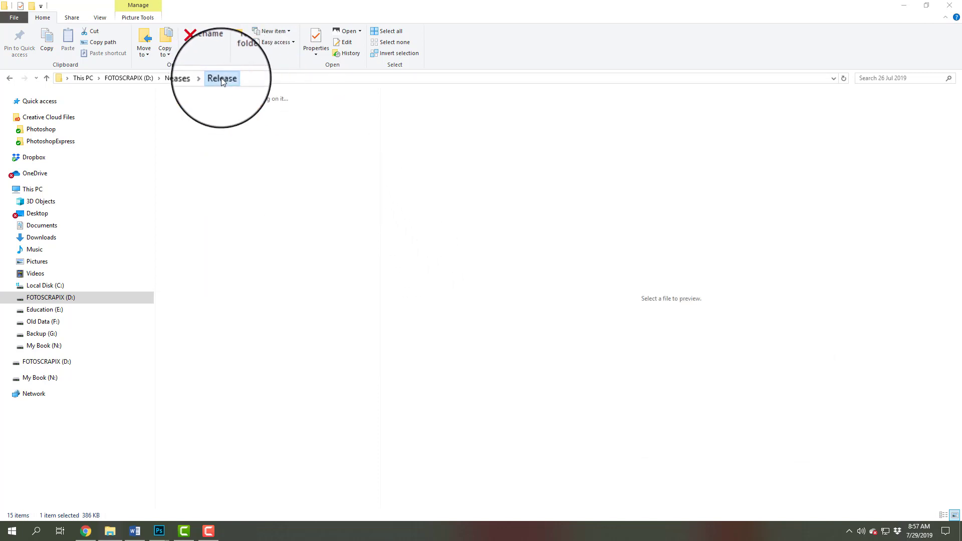
pyautogui.doubleClick(301, 116)
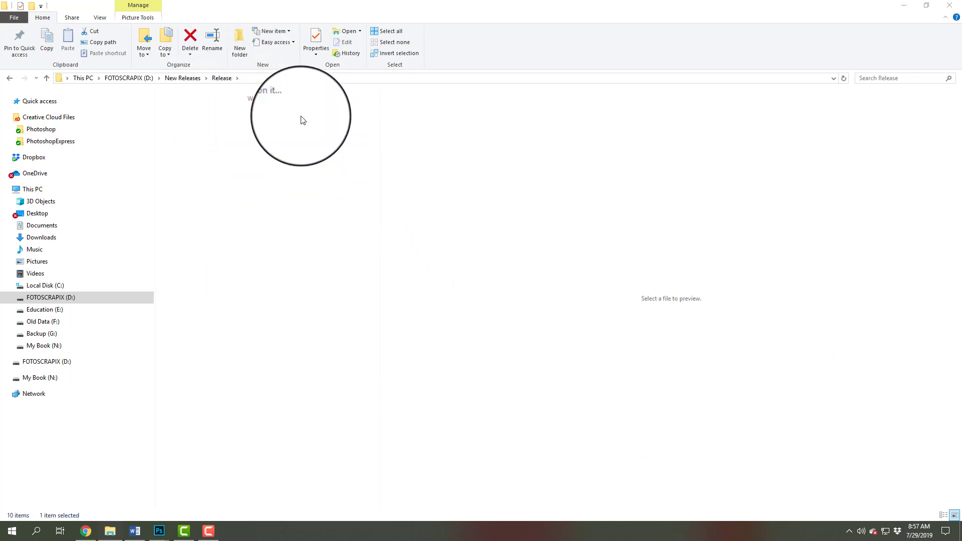
pyautogui.doubleClick(309, 186)
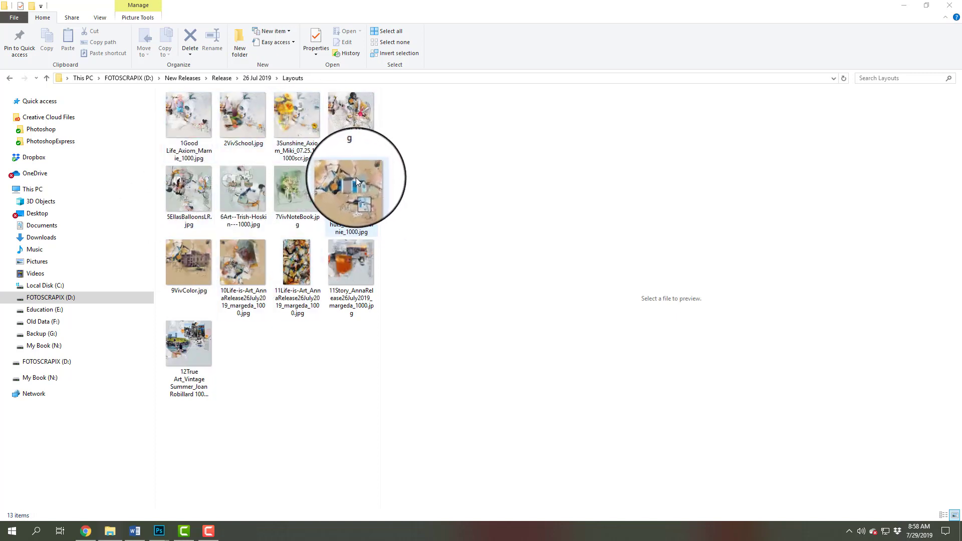
pyautogui.moveTo(355, 180)
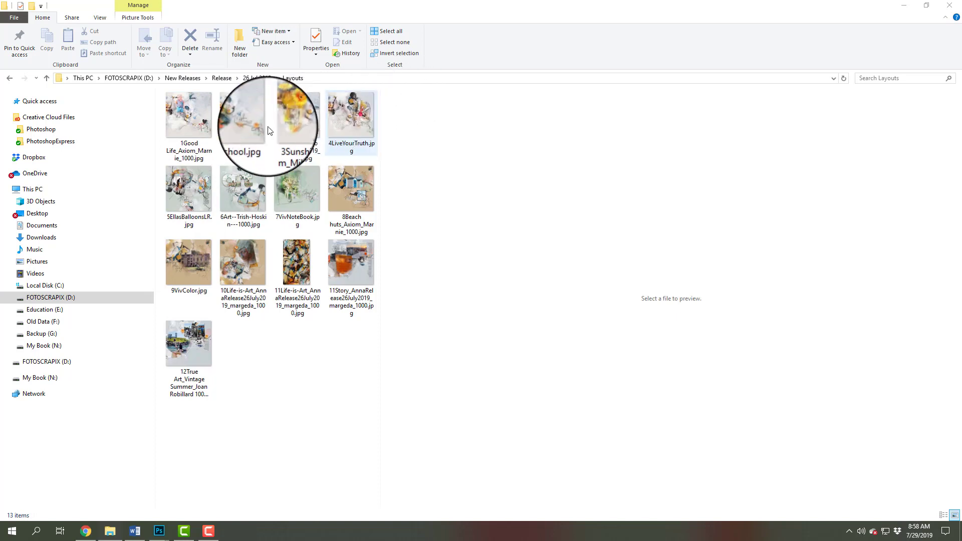
# - Compare the 1Good Life, 2VivSchool and 3Sunshine layout previews, ending on 1Good Life
pyautogui.click(196, 123)
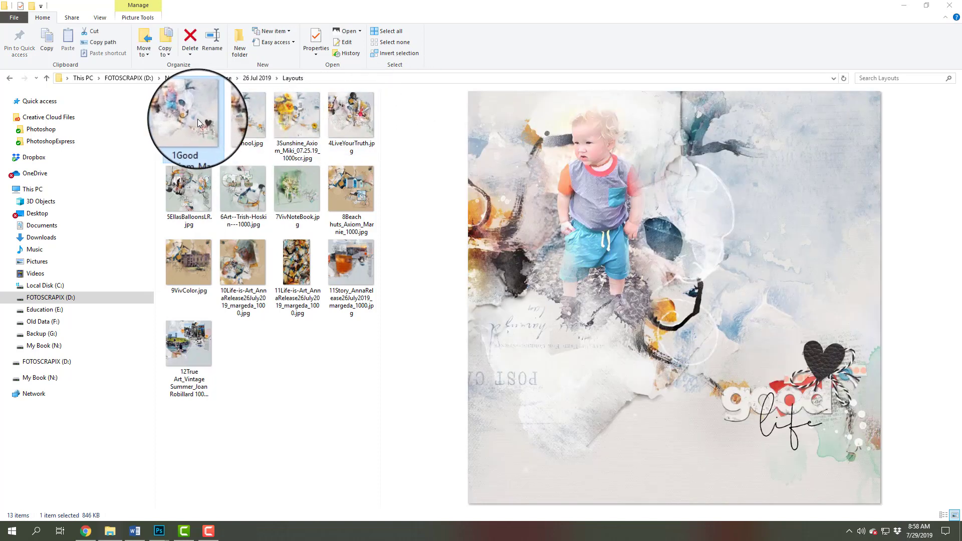
pyautogui.click(237, 118)
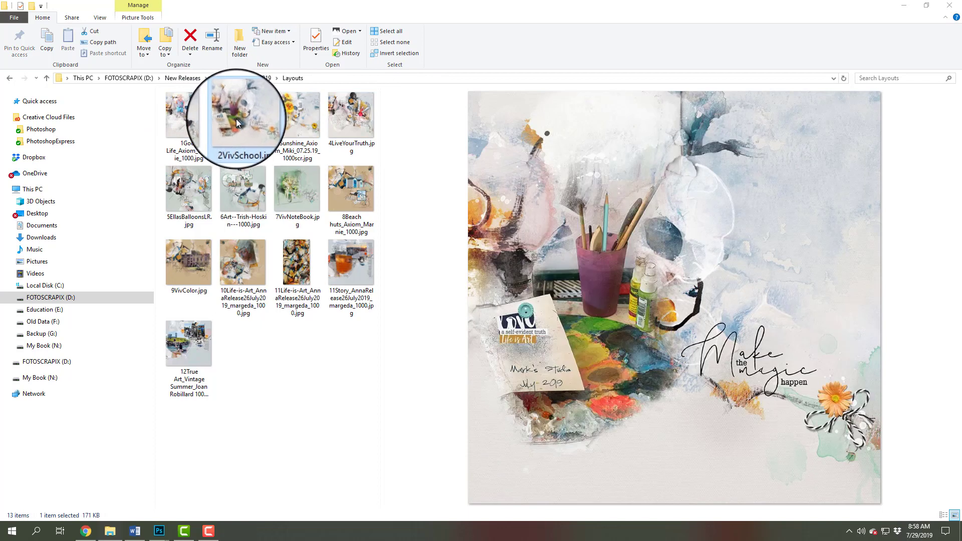
pyautogui.click(305, 120)
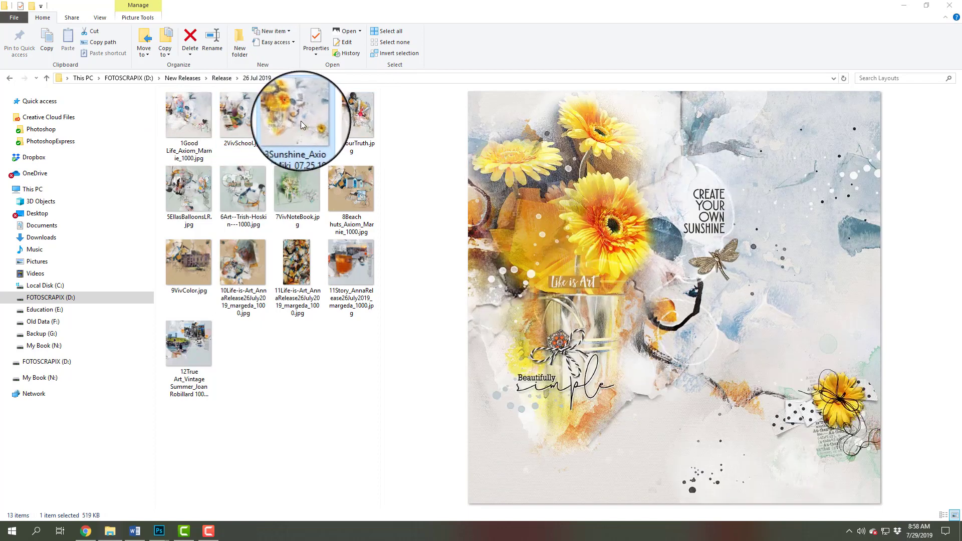
pyautogui.click(243, 119)
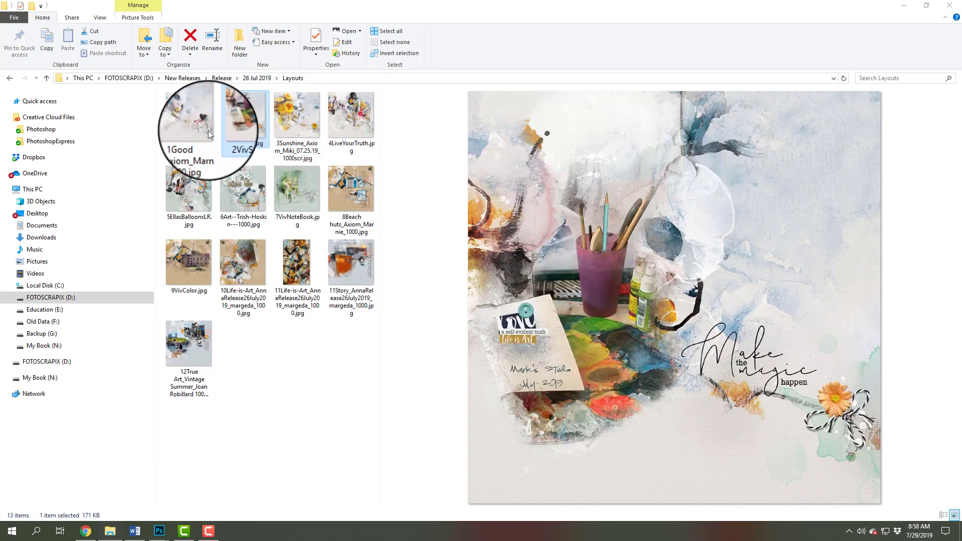
pyautogui.click(189, 134)
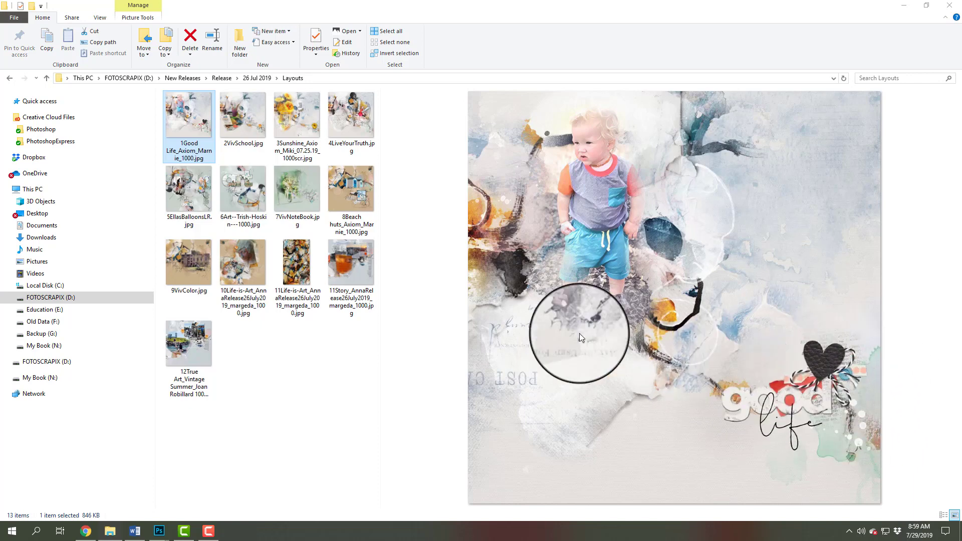
# - Preview 2VivSchool again, then switch to the 3Sunshine gerbera daisy layout
pyautogui.click(245, 115)
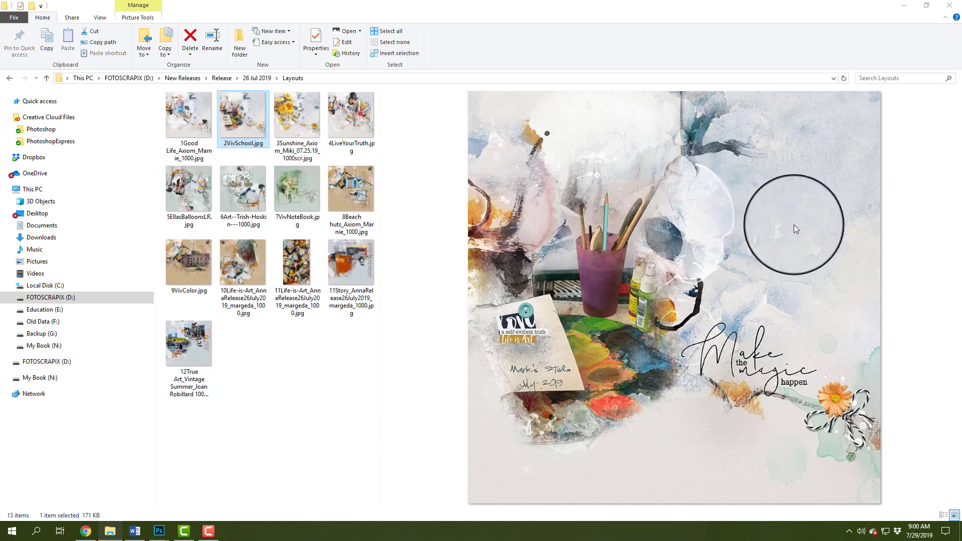
pyautogui.click(302, 118)
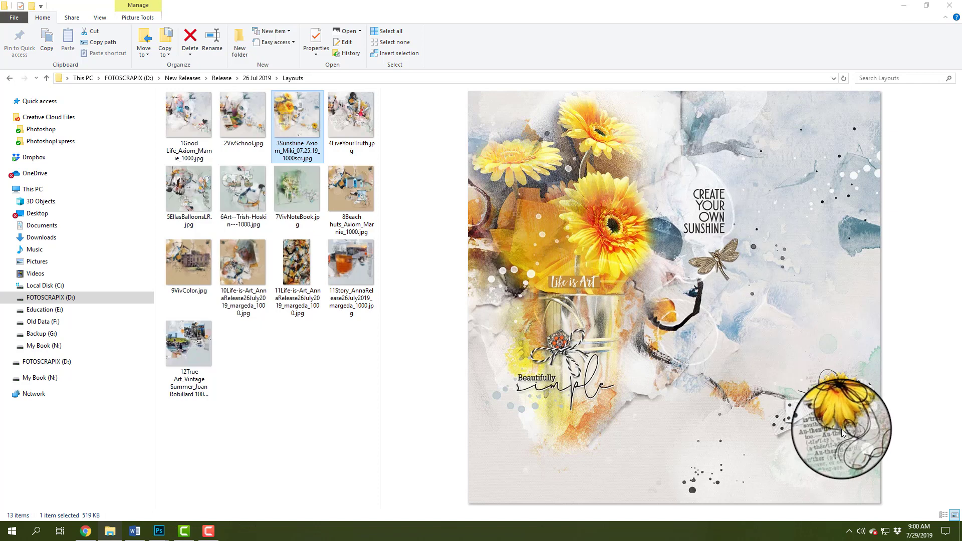
# - Preview the 4LiveYourTruth.jpg layout with the girl holding silver balloons
pyautogui.click(366, 131)
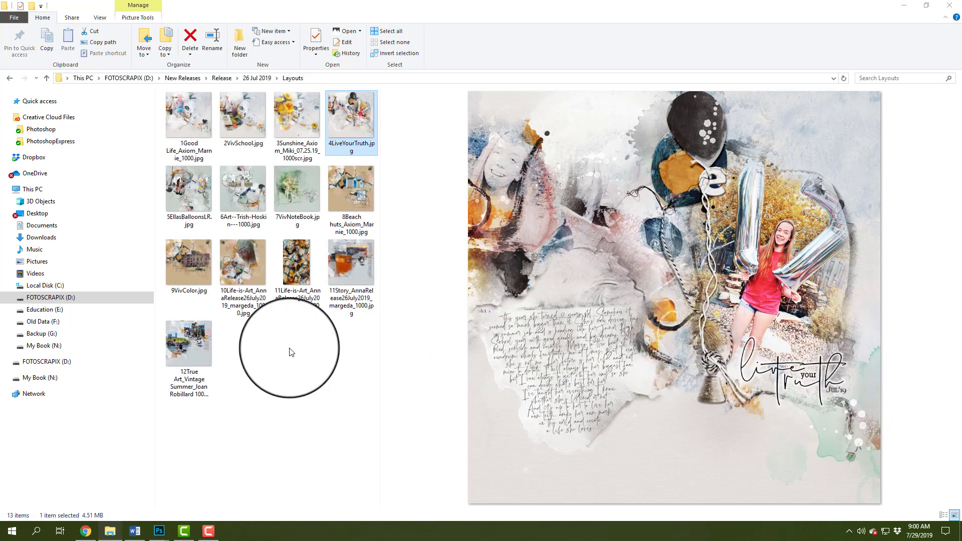
# - In LiveYourTruth.psd, hide the words, MM Balloons and NoteBook 4 layers and expand the photo group
pyautogui.click(159, 531)
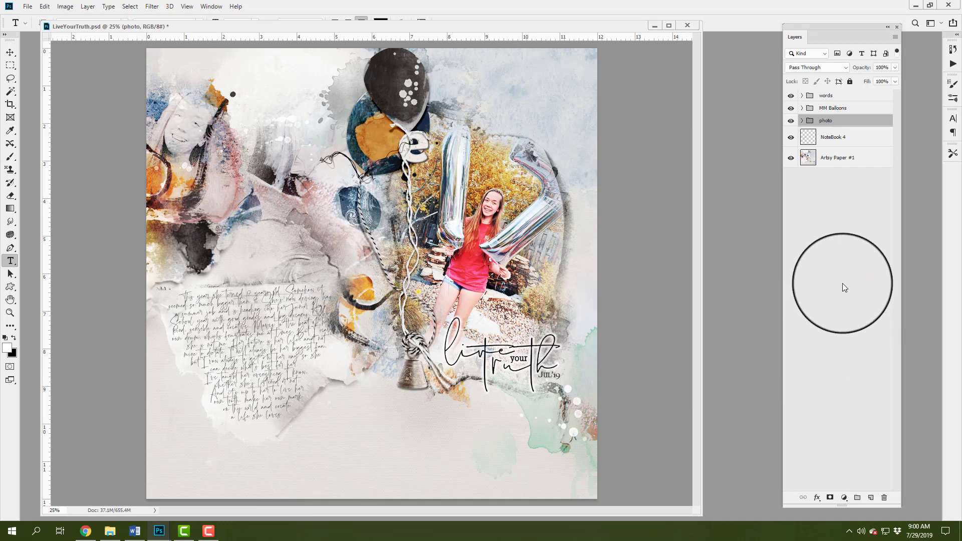
pyautogui.moveTo(791, 95); pyautogui.dragTo(791, 126)
pyautogui.click(790, 136)
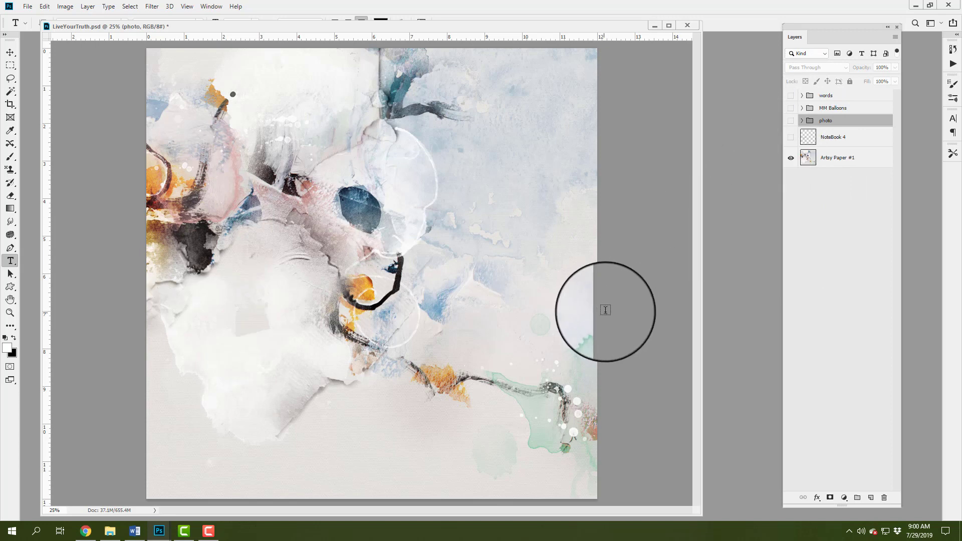
pyautogui.click(791, 120)
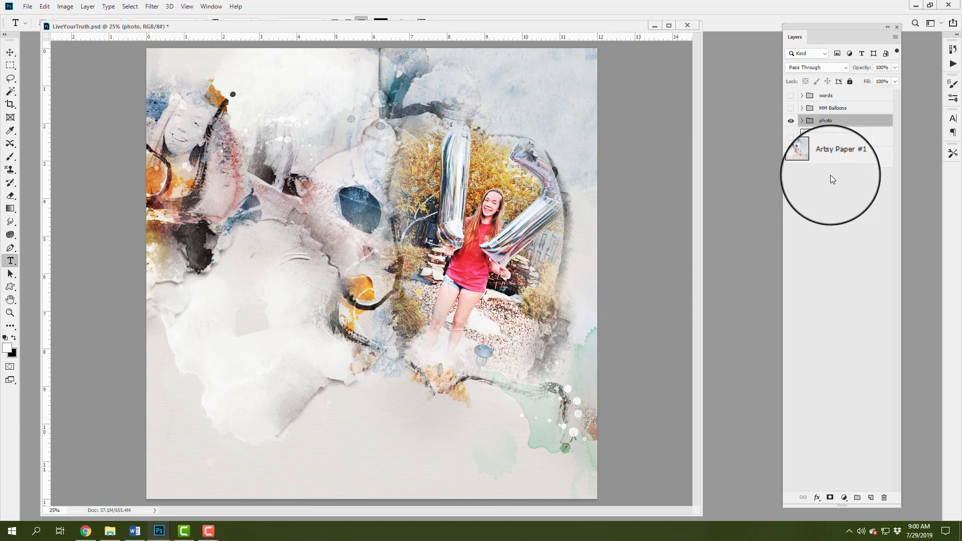
pyautogui.click(802, 121)
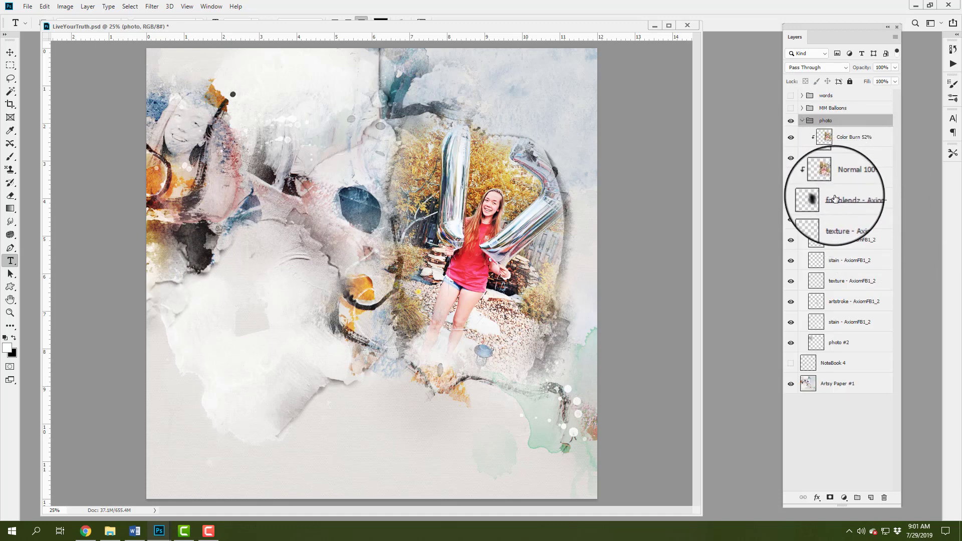
# - Isolate the fotoblendz AxiomFB1_2 mask, toggle the texture layer on, and show and select photo #2
pyautogui.click(855, 204)
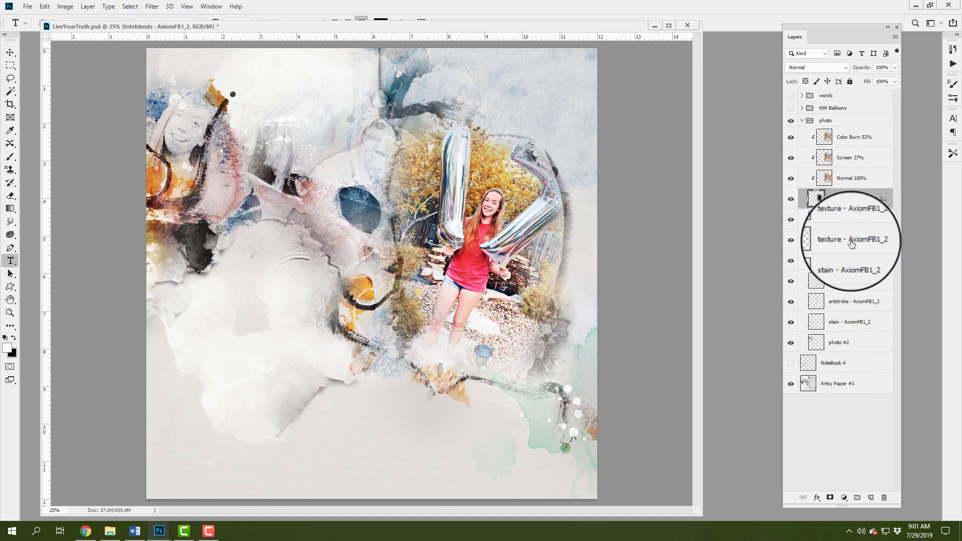
pyautogui.moveTo(790, 154); pyautogui.dragTo(789, 353)
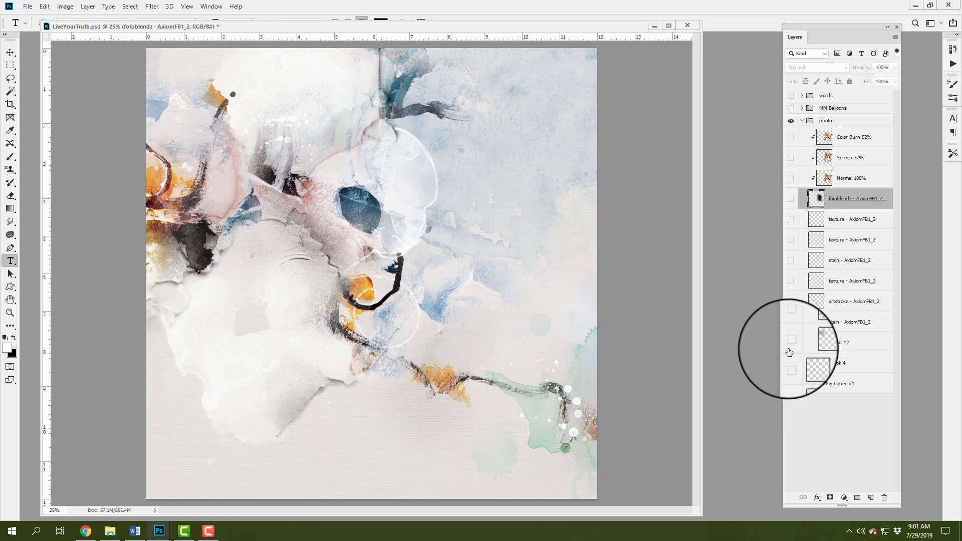
pyautogui.click(791, 200)
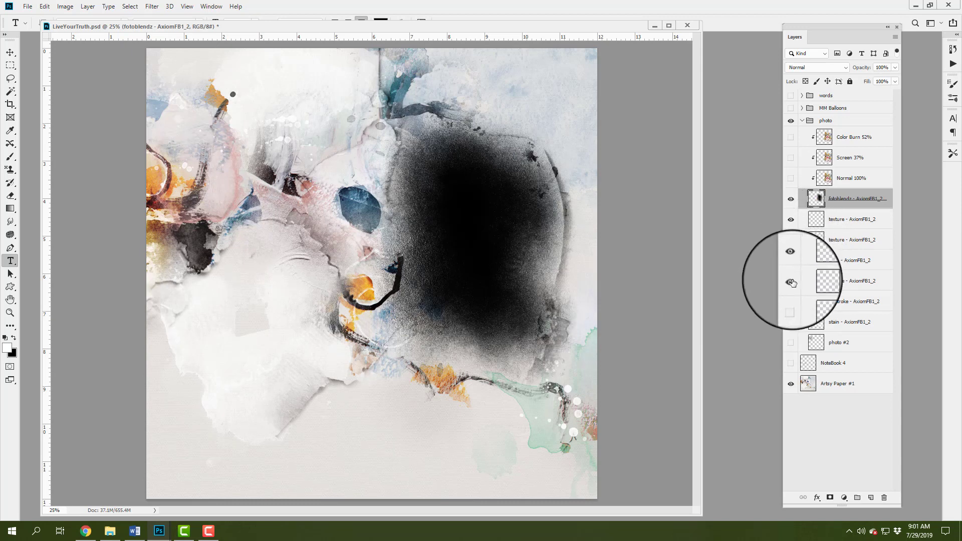
pyautogui.click(791, 322)
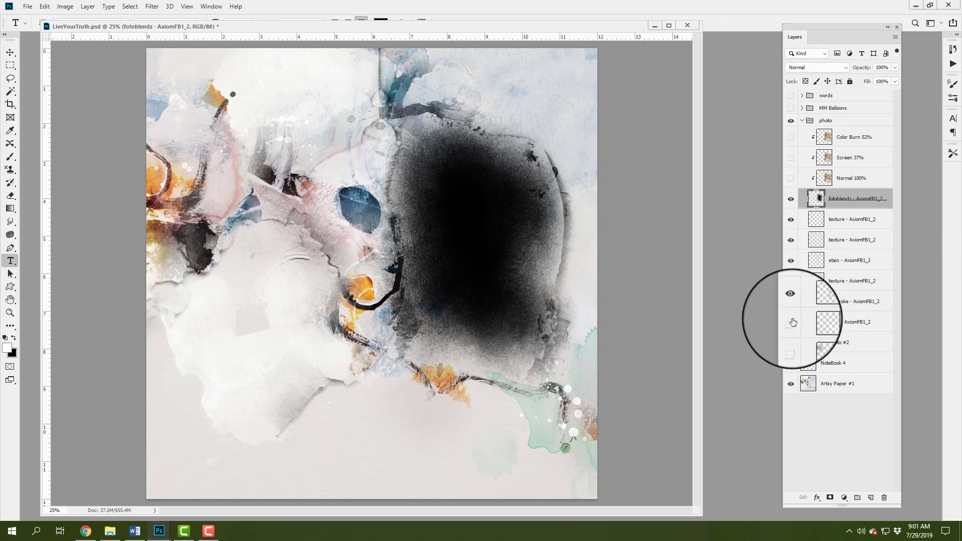
pyautogui.click(792, 323)
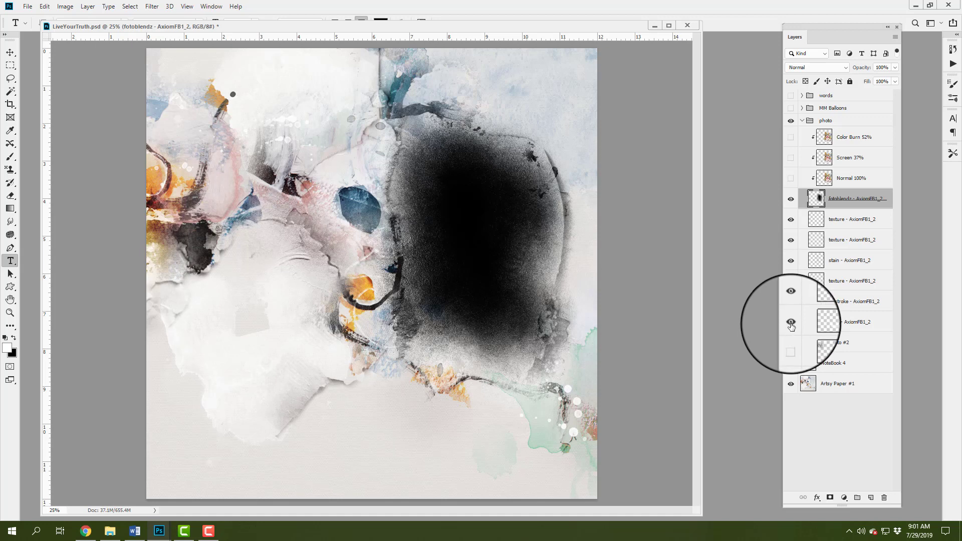
pyautogui.click(791, 323)
pyautogui.click(792, 323)
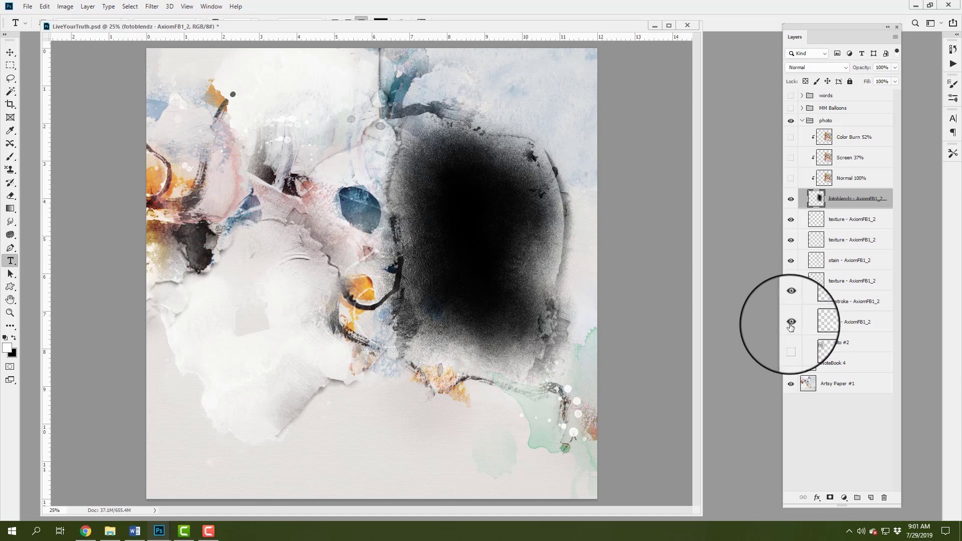
pyautogui.click(792, 323)
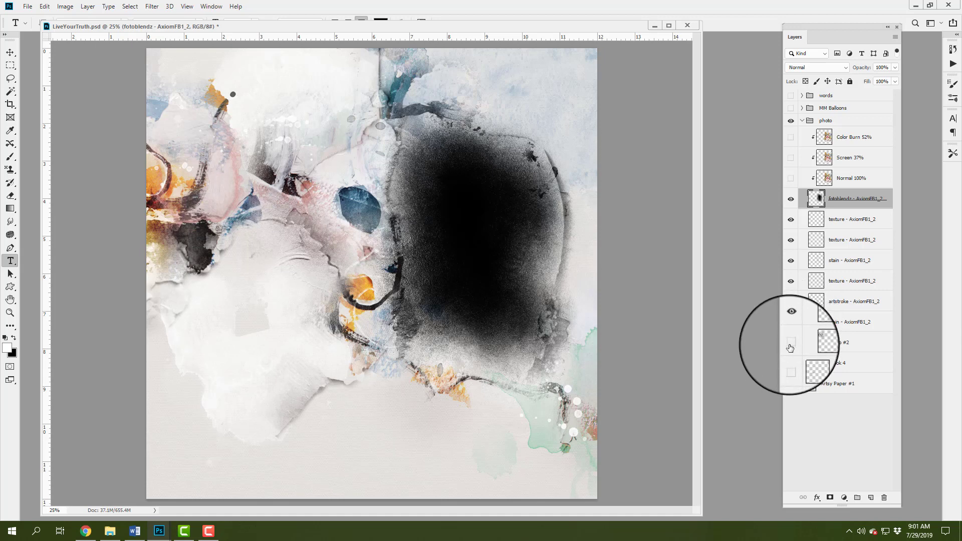
pyautogui.click(791, 344)
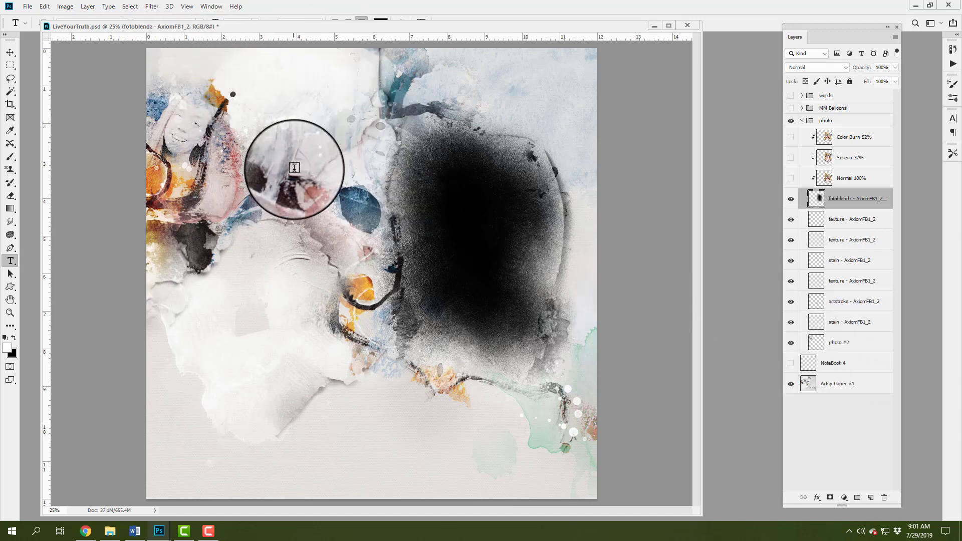
pyautogui.click(842, 342)
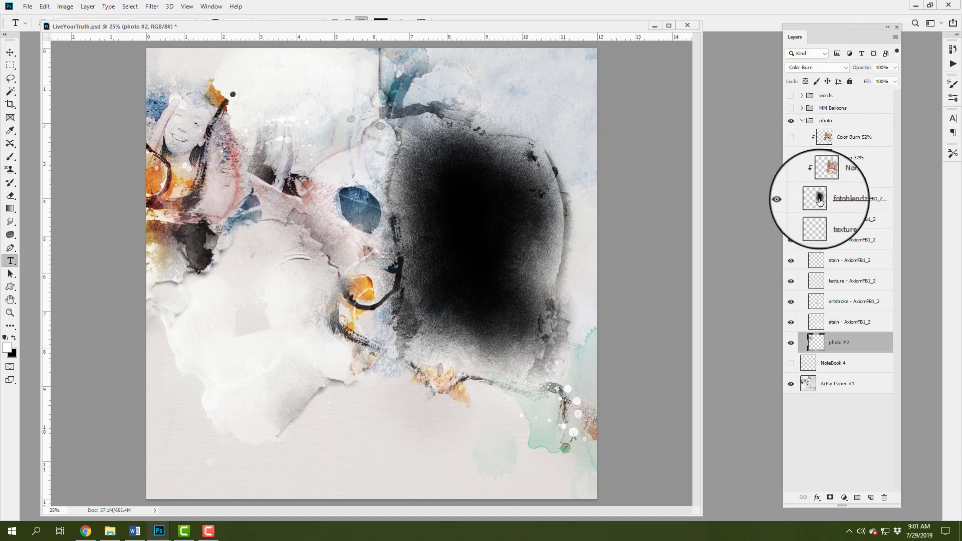
# - Show the Normal 100% photo layer and shift its Yellows' Cyan to -24 with Selective Color
pyautogui.click(791, 180)
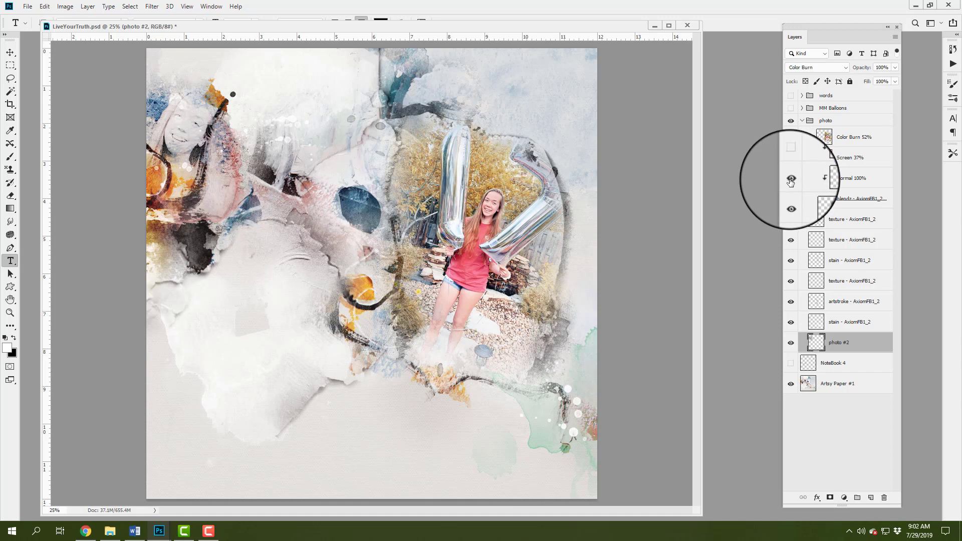
pyautogui.click(827, 179)
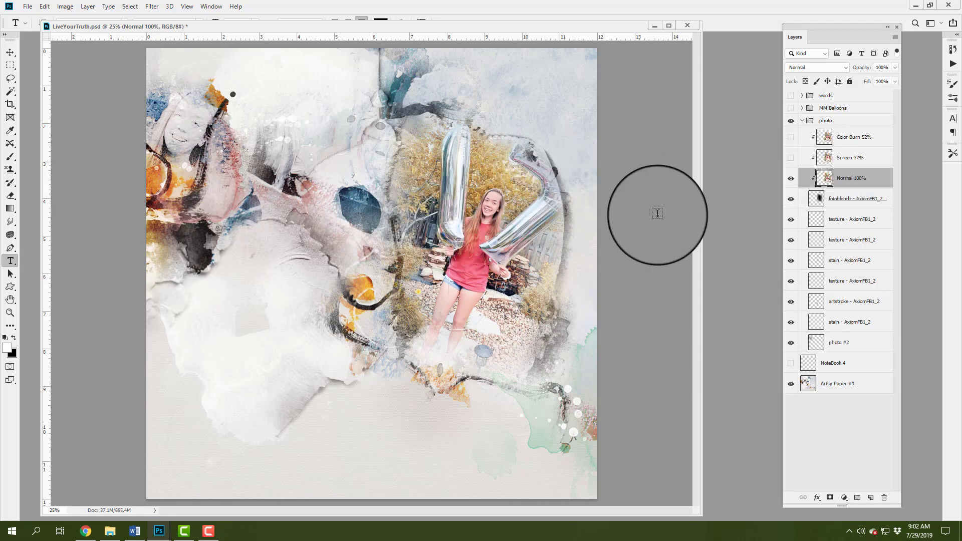
pyautogui.click(66, 7)
pyautogui.moveTo(100, 34)
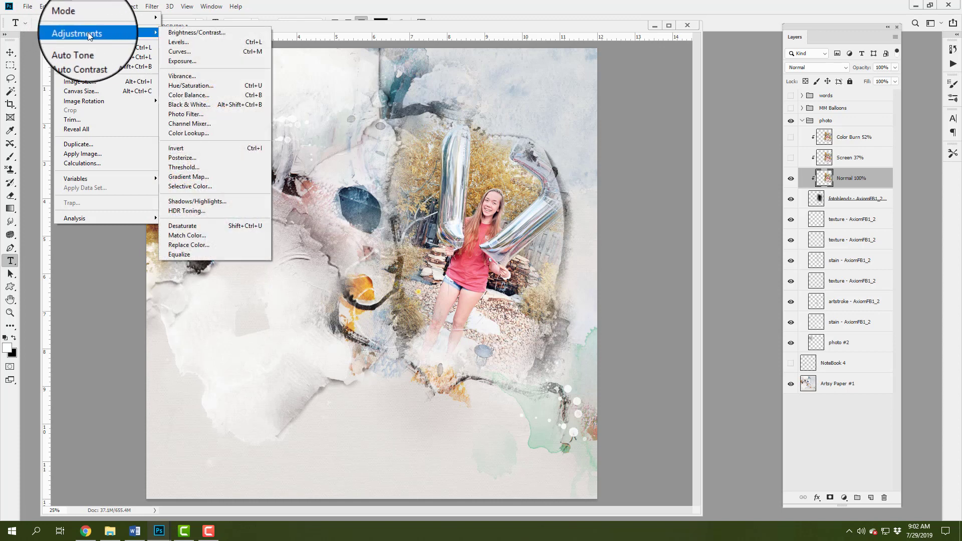
pyautogui.click(190, 187)
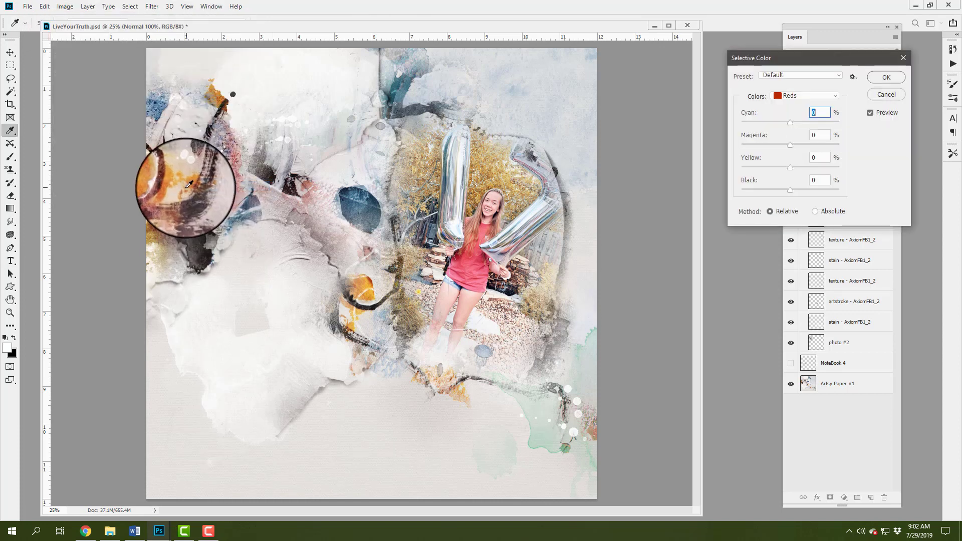
pyautogui.click(836, 96)
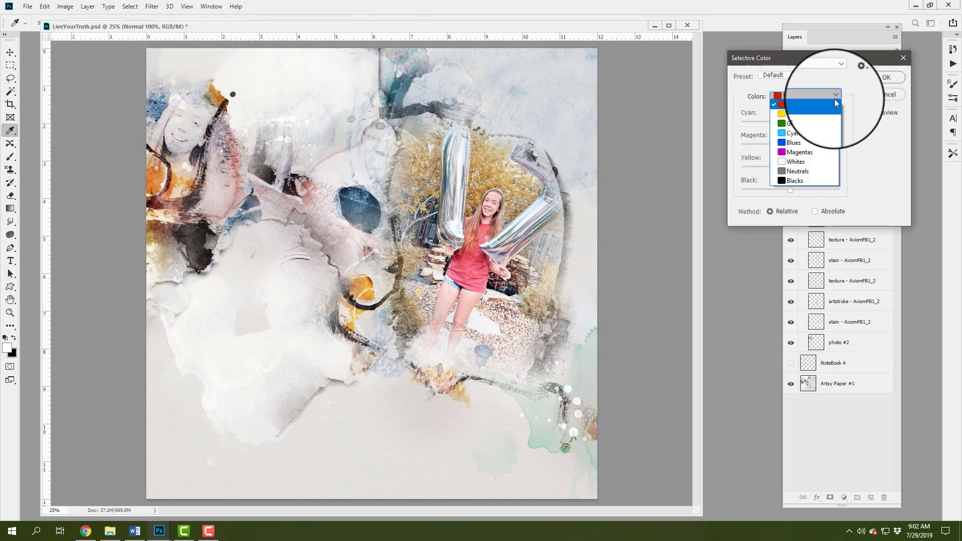
pyautogui.click(811, 115)
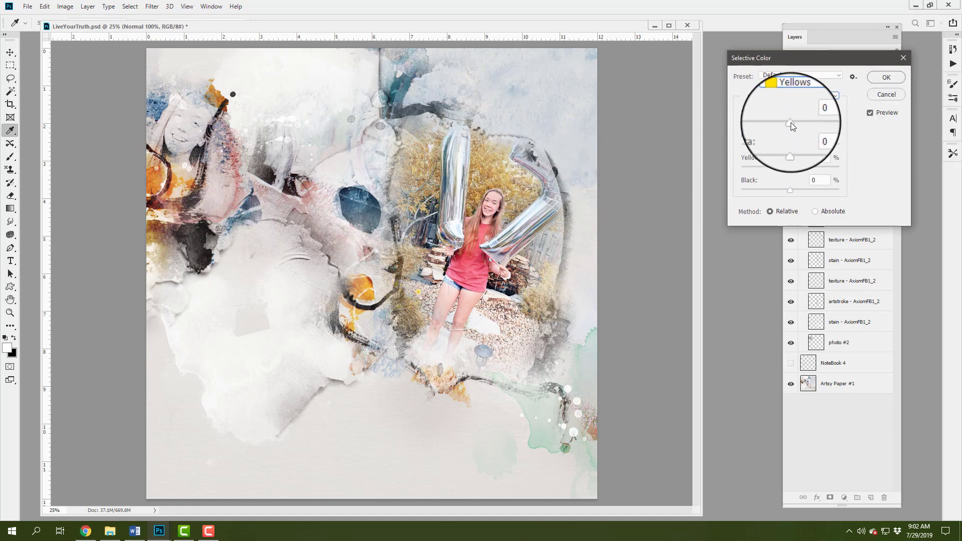
pyautogui.moveTo(791, 123); pyautogui.dragTo(790, 155)
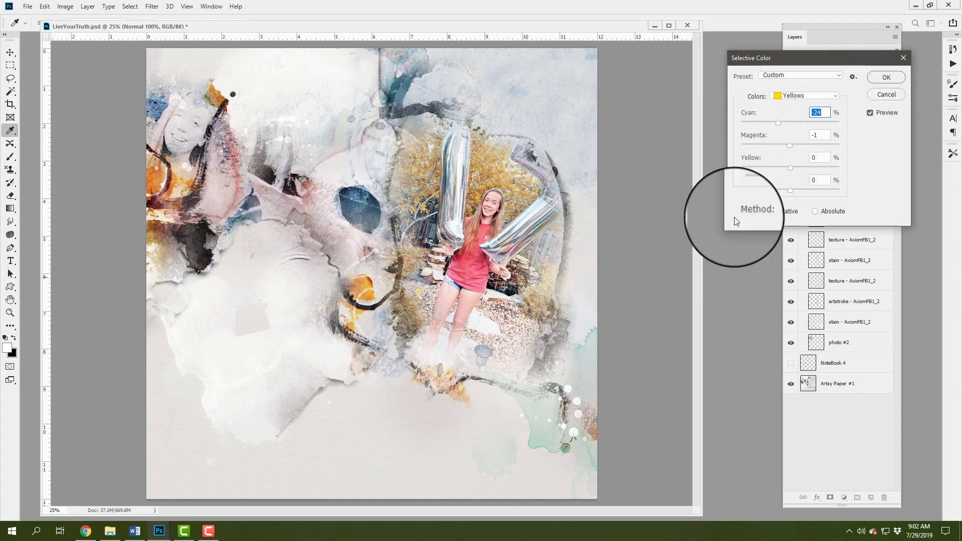
# - Confirm the Selective Color change and turn on the Screen 37% and Color Burn 52% photo copies
pyautogui.click(900, 89)
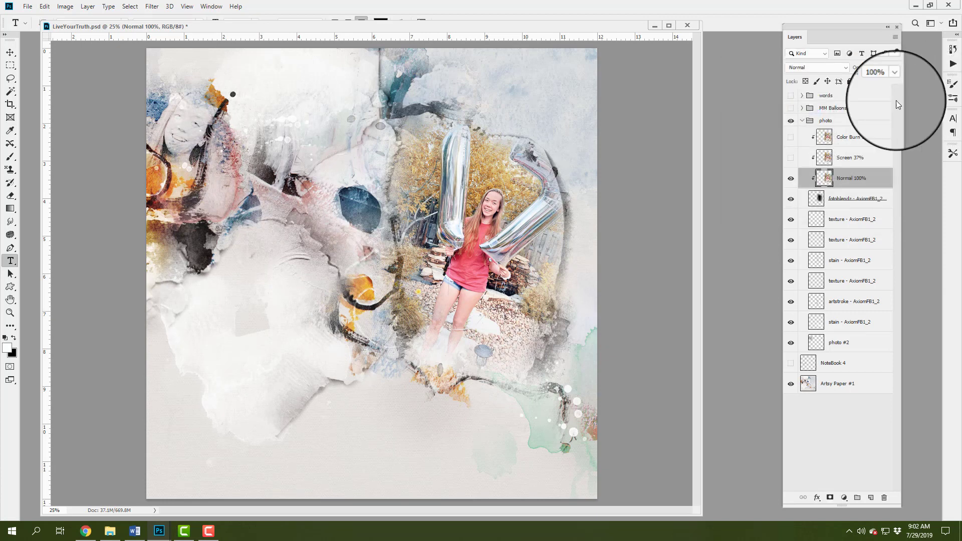
pyautogui.click(791, 159)
pyautogui.click(816, 159)
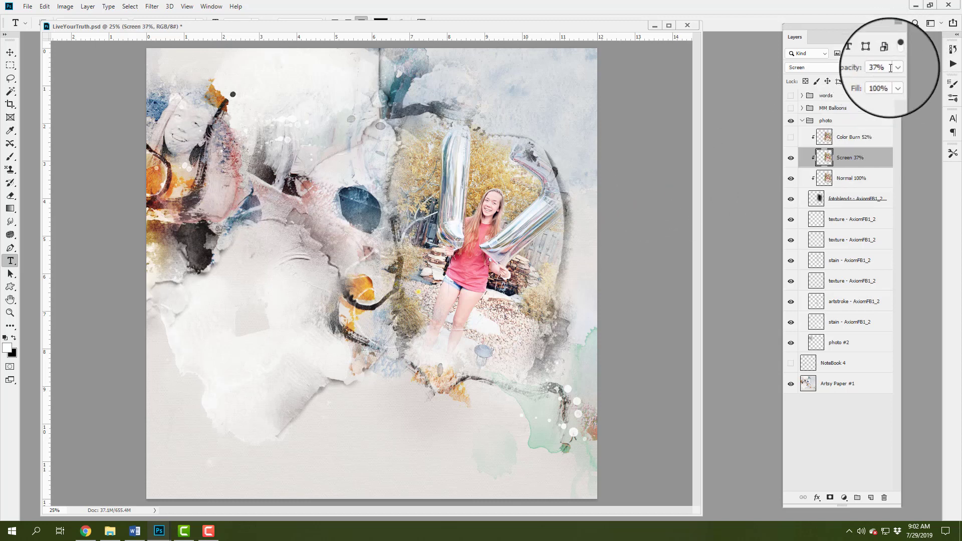
pyautogui.hotkey('shift', 'alt', 'b')
pyautogui.click(806, 143)
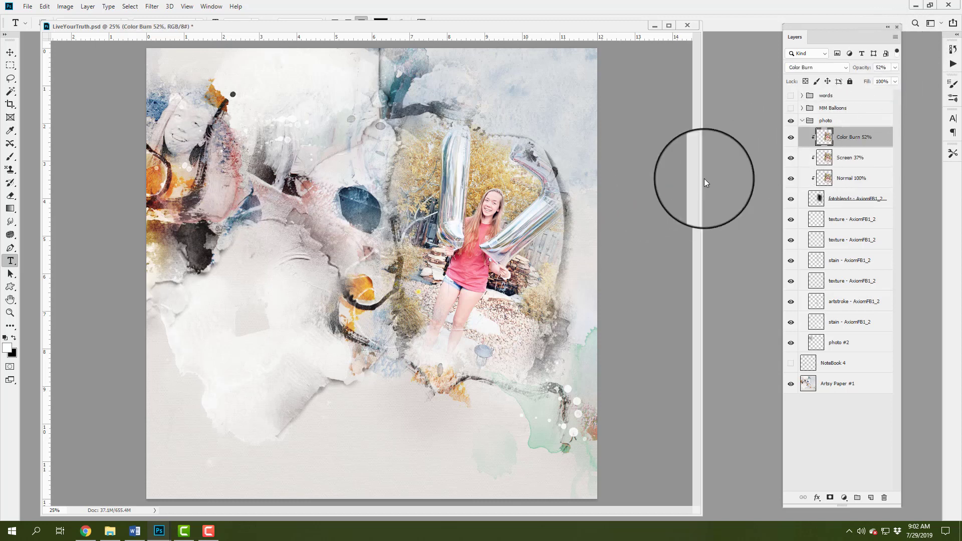
pyautogui.click(790, 138)
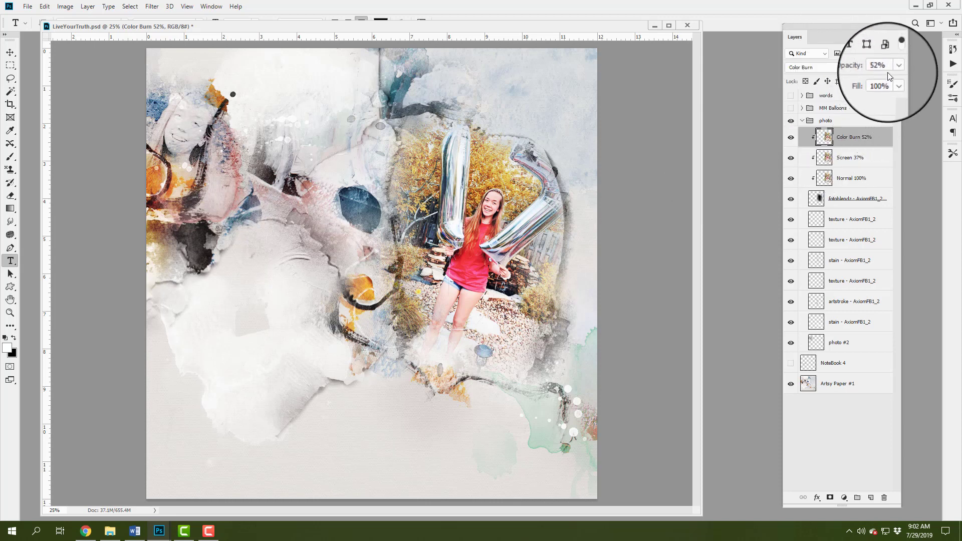
# - Make the MM Balloons group visible and expand it to list its layers
pyautogui.click(791, 109)
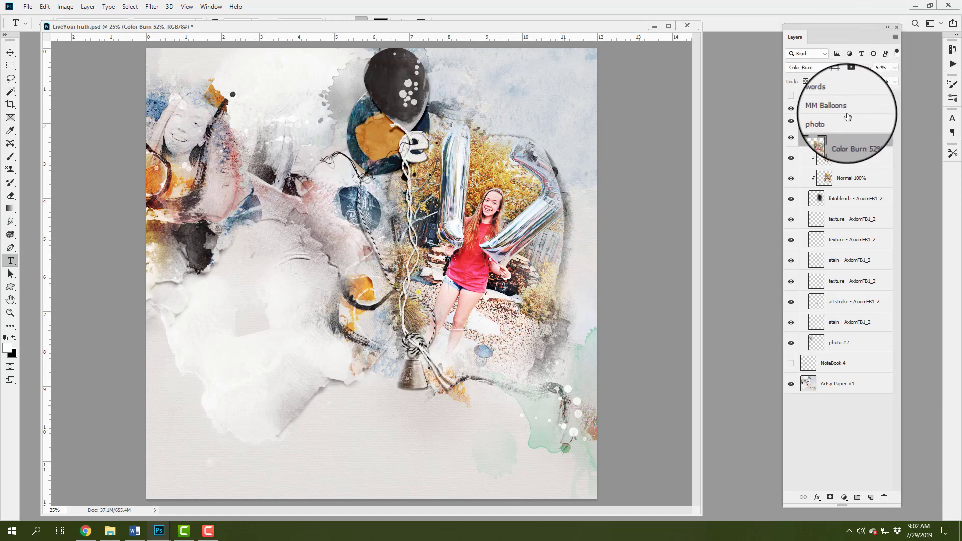
pyautogui.click(801, 111)
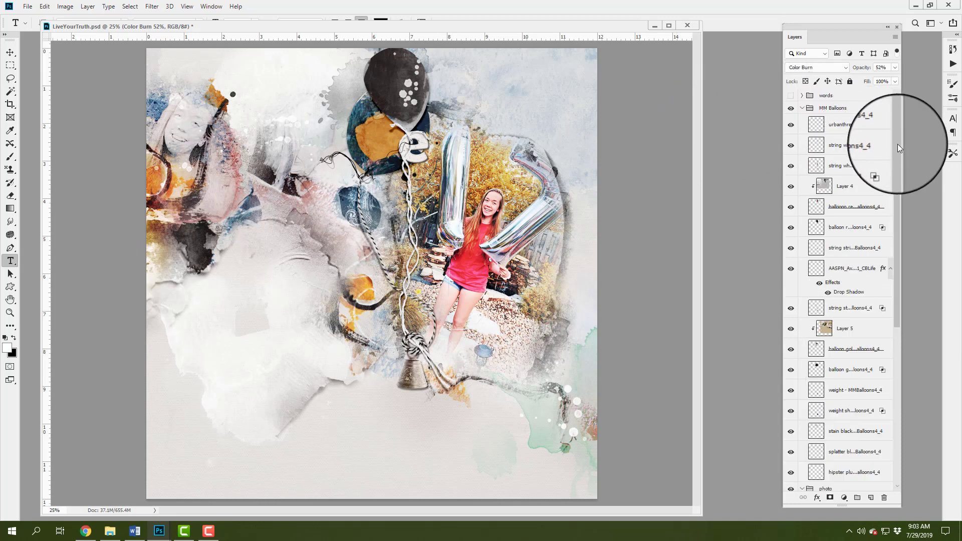
pyautogui.moveTo(898, 149); pyautogui.dragTo(900, 167)
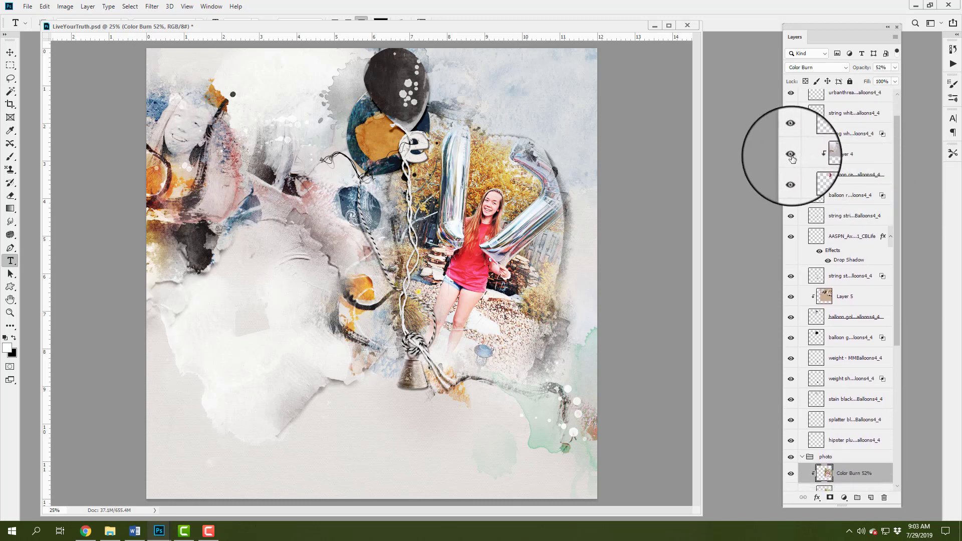
# - Hide and restore Layer 4 and Layer 5 to check their balloon colouring
pyautogui.click(791, 297)
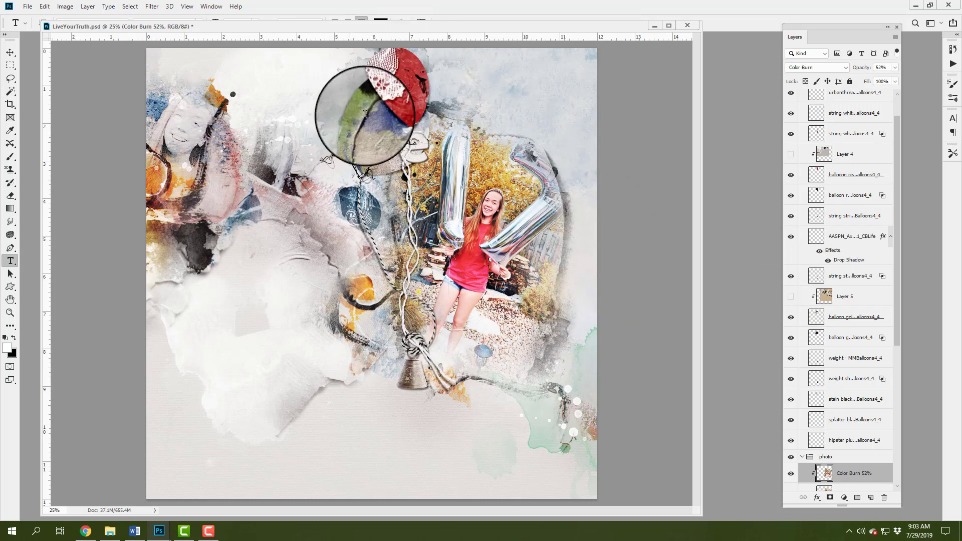
pyautogui.click(791, 154)
pyautogui.click(791, 296)
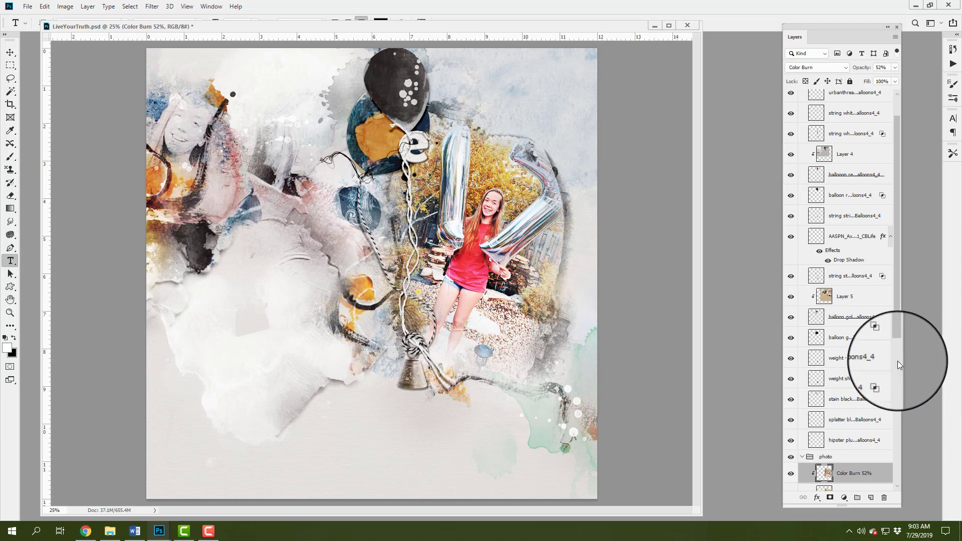
# - Move the 'e' word-art from the upper right onto the strings below the dark balloon
pyautogui.click(10, 52)
pyautogui.click(420, 156)
pyautogui.moveTo(423, 159); pyautogui.dragTo(554, 131)
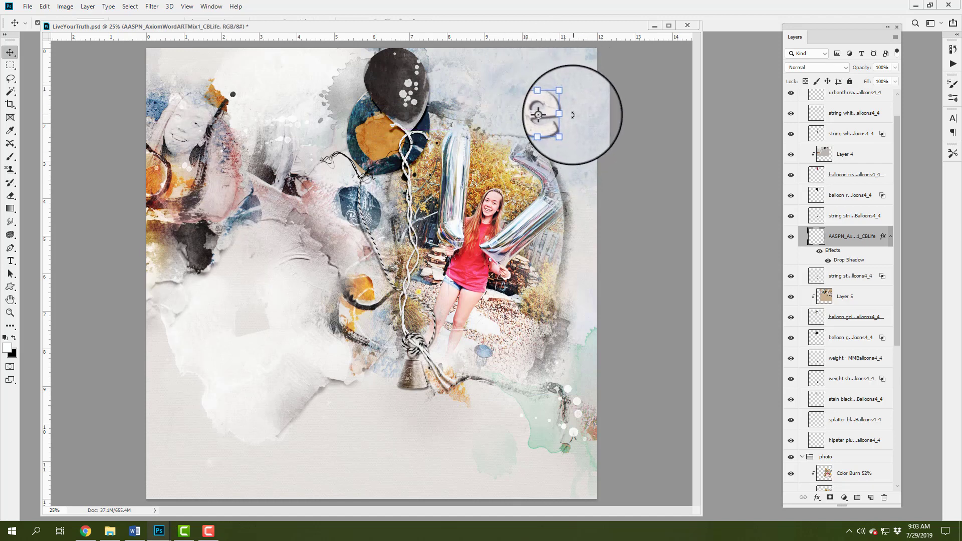
pyautogui.hotkey('ctrl', 't')
pyautogui.moveTo(539, 109); pyautogui.dragTo(423, 144)
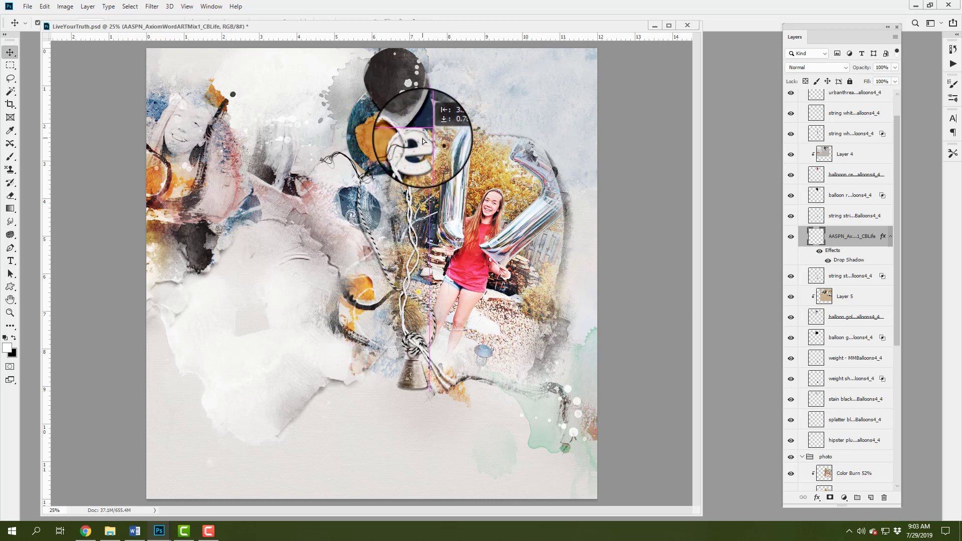
pyautogui.moveTo(424, 141); pyautogui.dragTo(423, 141)
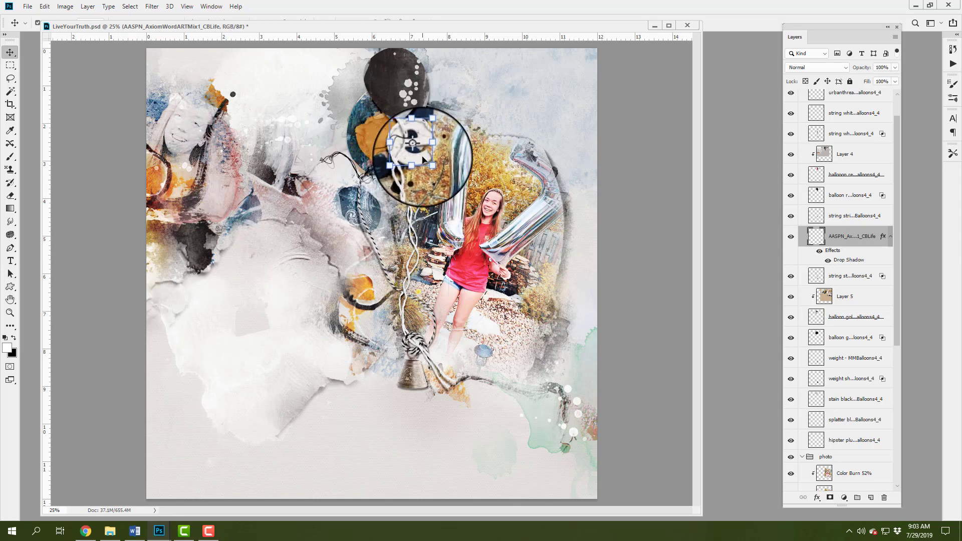
pyautogui.moveTo(406, 150)
pyautogui.mouseDown()
pyautogui.moveTo(519, 170)
pyautogui.moveTo(517, 144)
pyautogui.moveTo(479, 153)
pyautogui.moveTo(407, 143)
pyautogui.mouseUp()
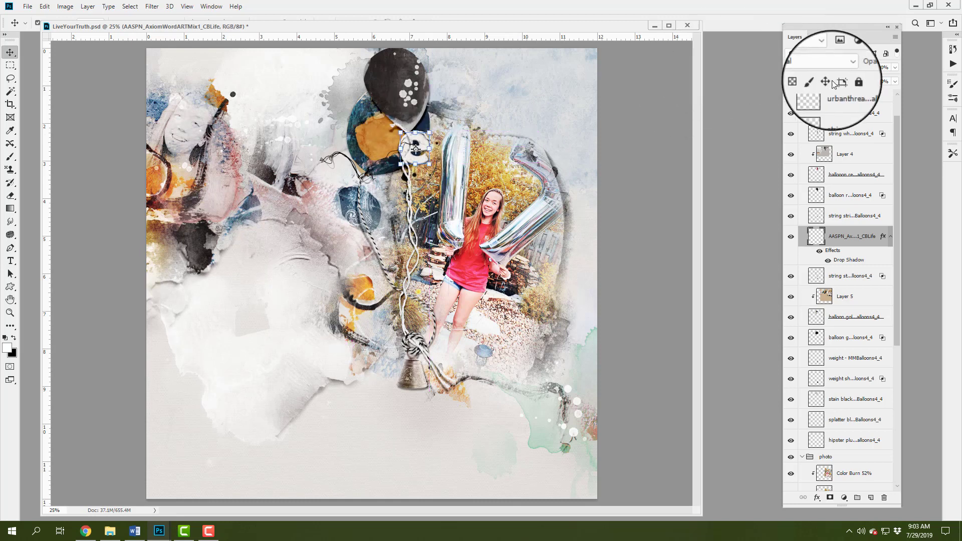
# - Collapse MM Balloons, then show and expand the words group and show NoteBook 4
pyautogui.moveTo(896, 133); pyautogui.dragTo(897, 103)
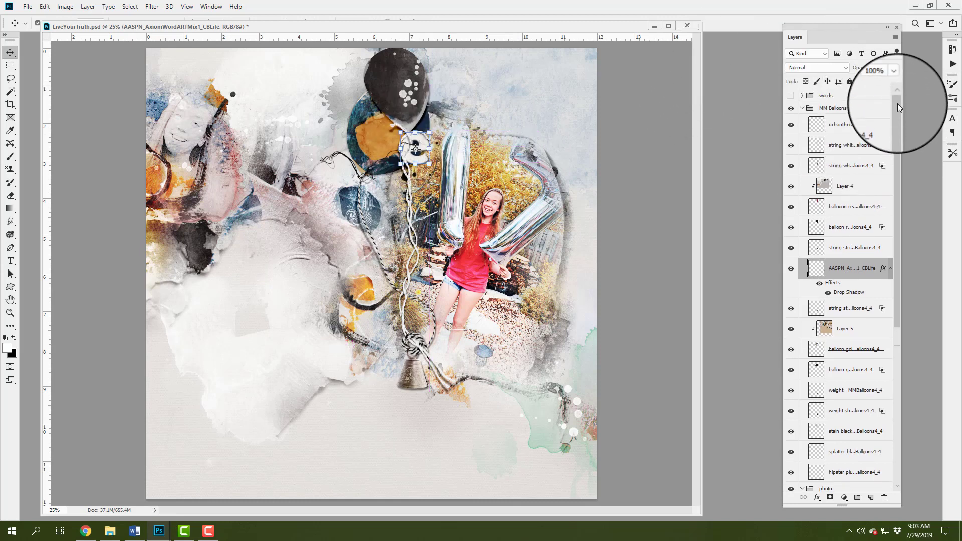
pyautogui.click(802, 108)
pyautogui.click(790, 91)
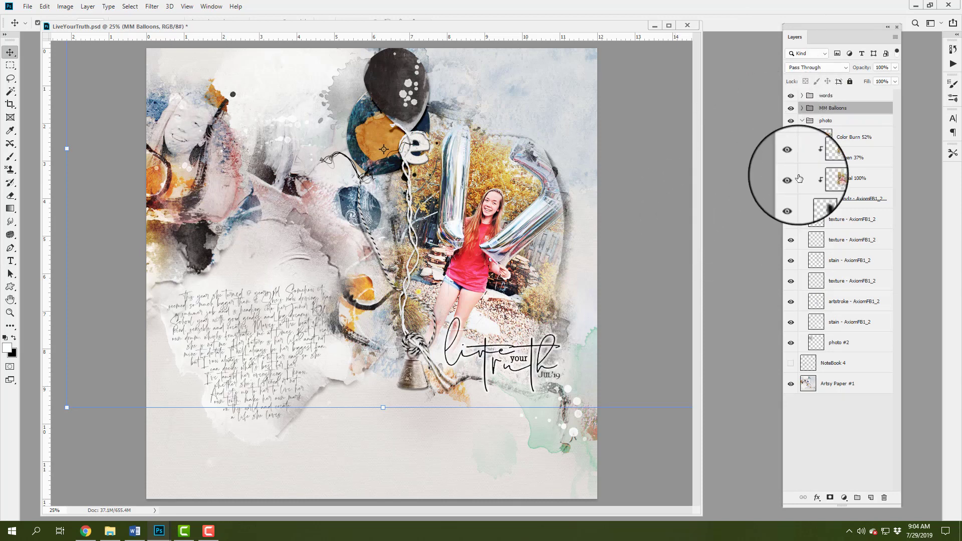
pyautogui.click(802, 96)
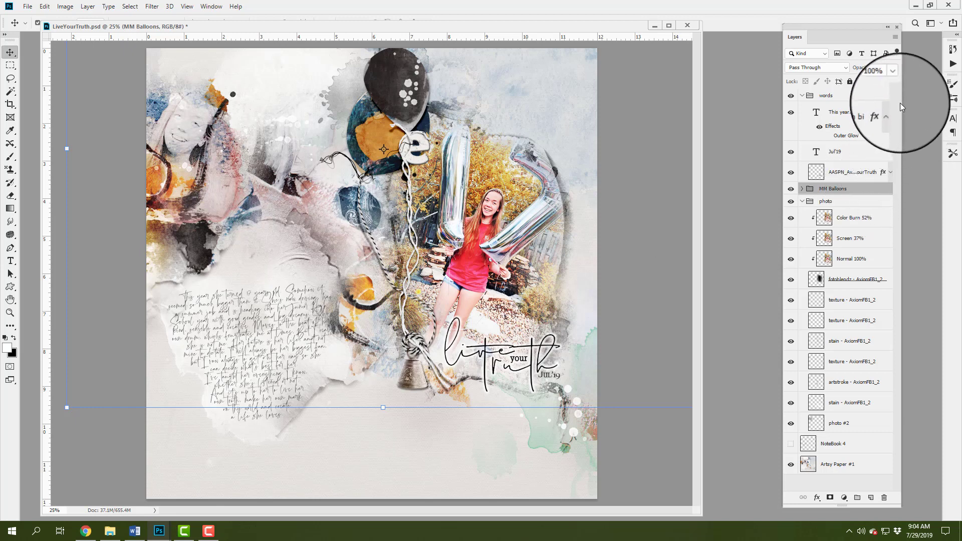
pyautogui.click(792, 445)
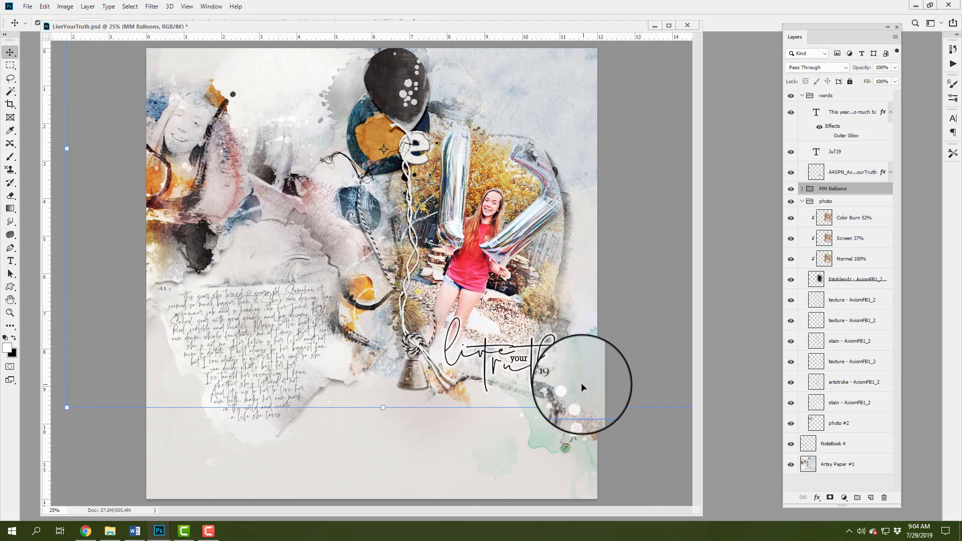
# - Return to the Layouts folder and preview 5EllasBalloonsLR.jpg
pyautogui.click(109, 531)
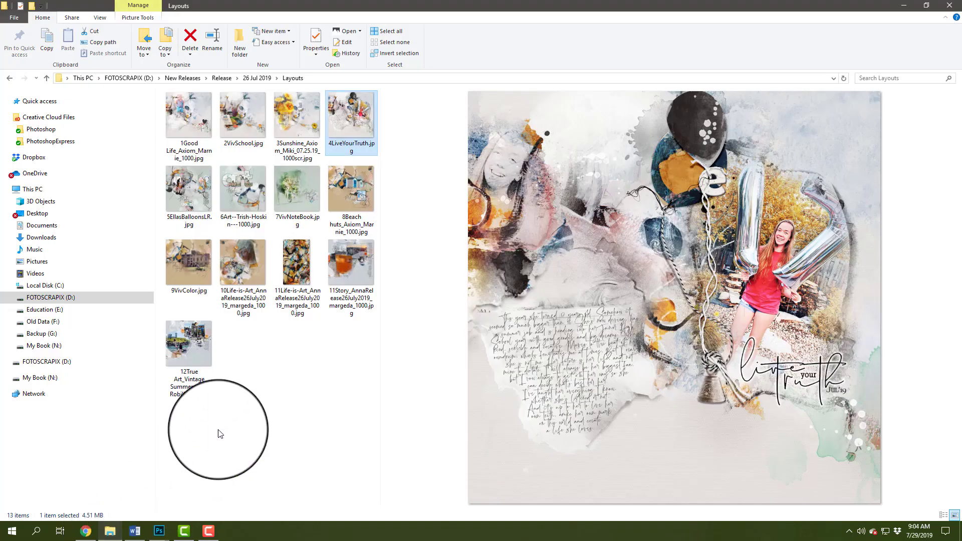
pyautogui.click(193, 190)
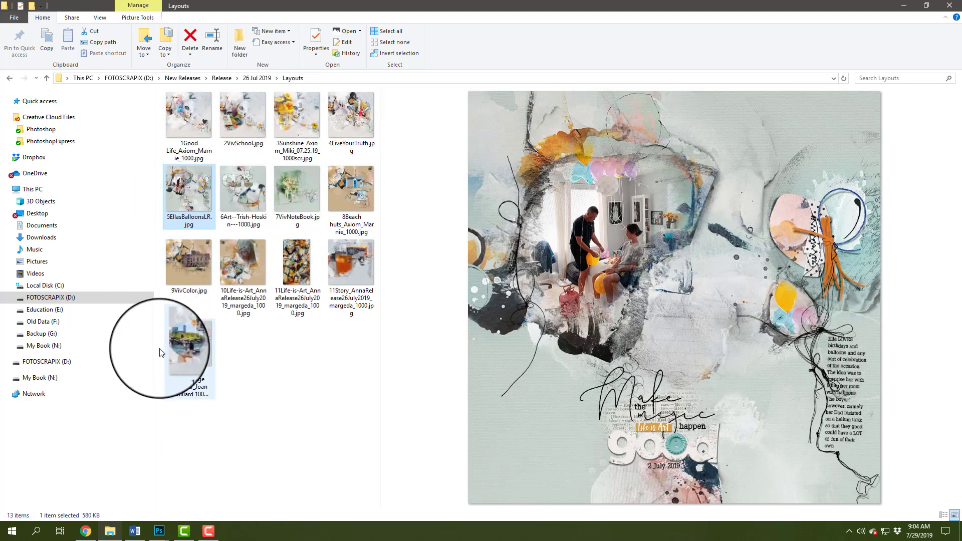
pyautogui.moveTo(160, 353); pyautogui.dragTo(150, 345)
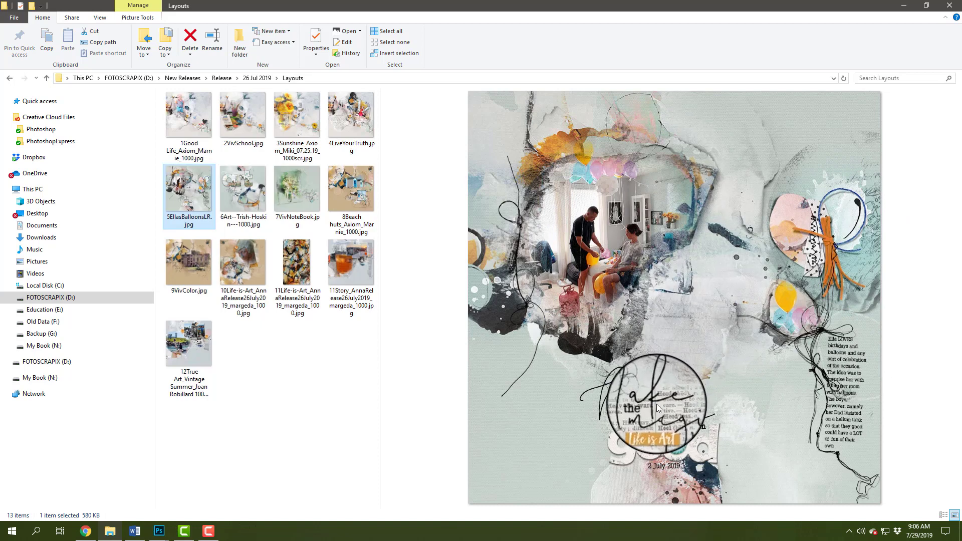
# - Preview the 6Art layout, then the 7VivNoteBook.jpg dandelion layout
pyautogui.click(246, 196)
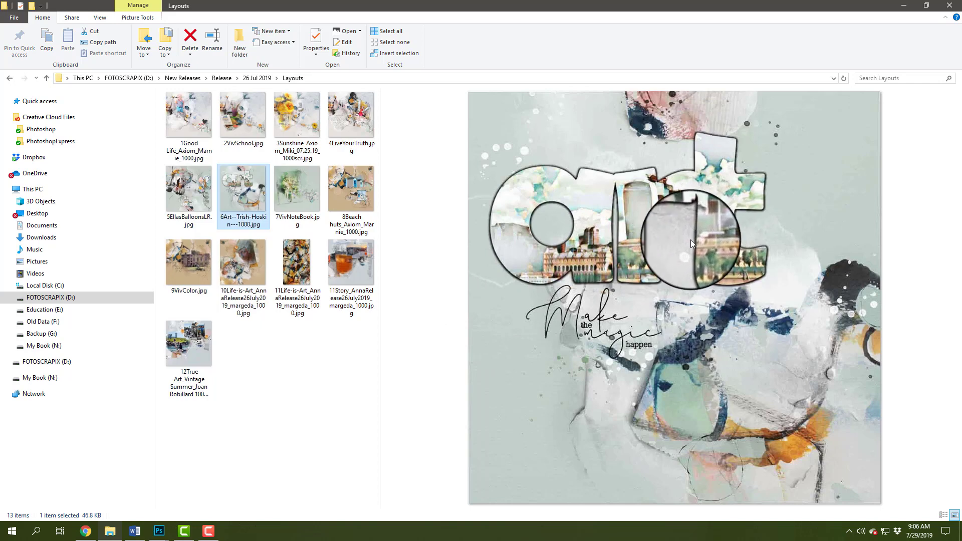
pyautogui.click(302, 197)
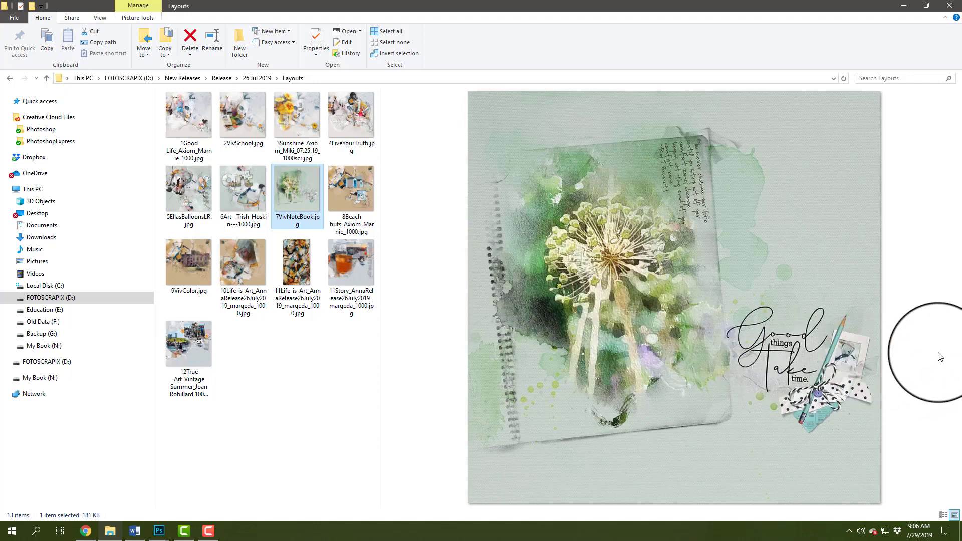
# - Preview the 8Beach huts_Axiom_Marnie_1000.jpg layout
pyautogui.click(356, 197)
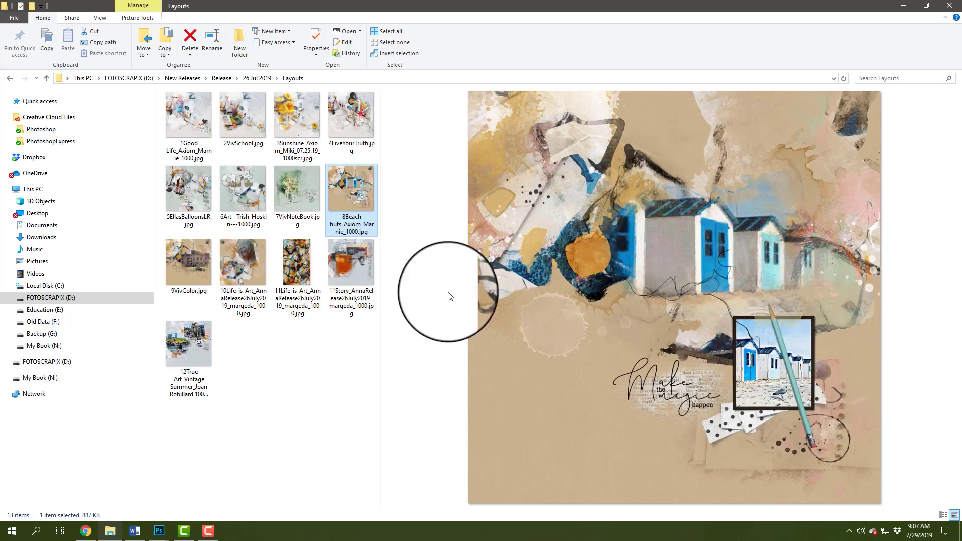
# - Preview the 9VivColor.jpg Barrington Court layout
pyautogui.click(186, 293)
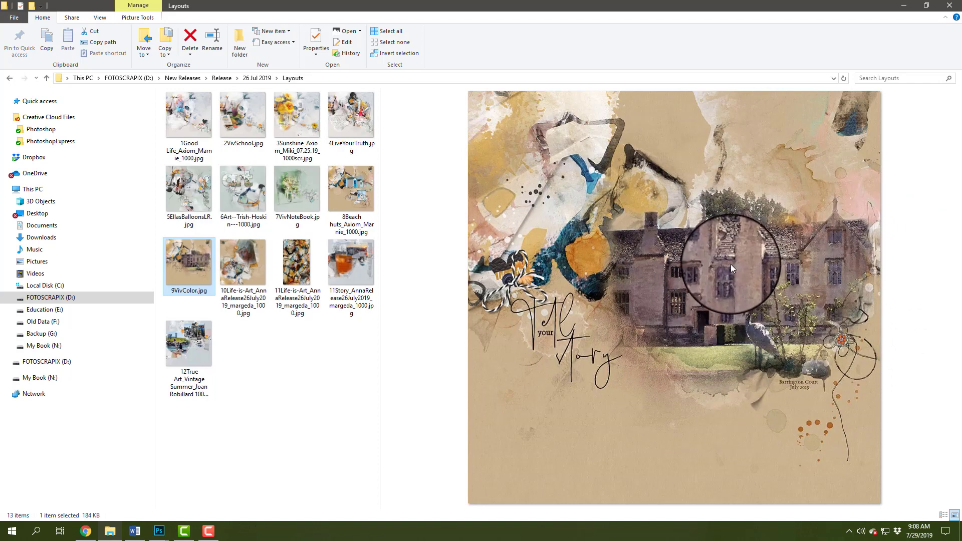
# - Preview the 10Life-is-Art portrait layout
pyautogui.click(253, 268)
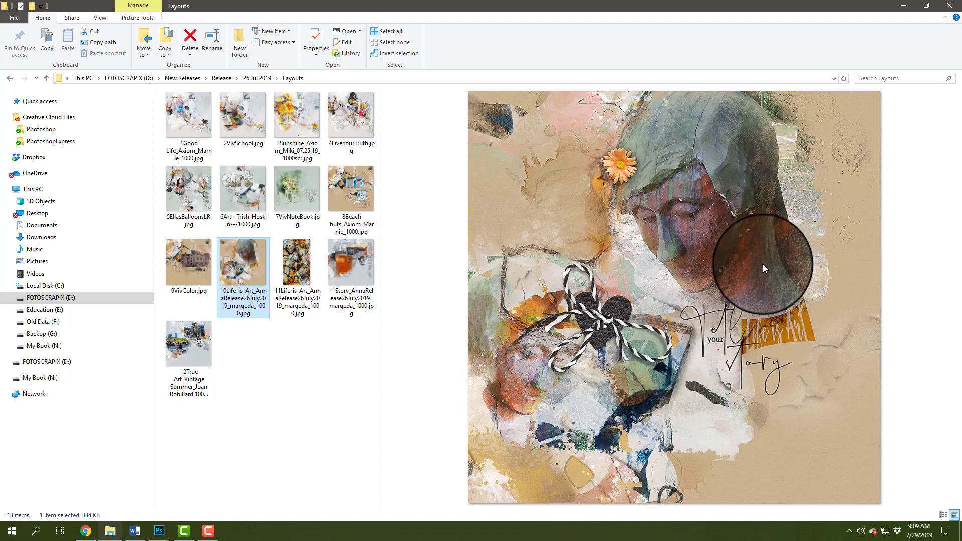
pyautogui.click(302, 270)
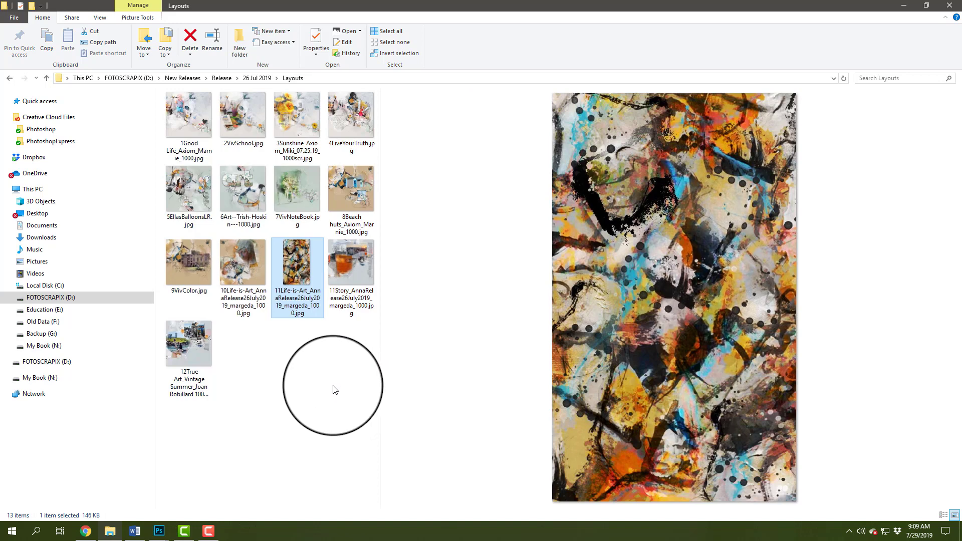
pyautogui.moveTo(296, 270)
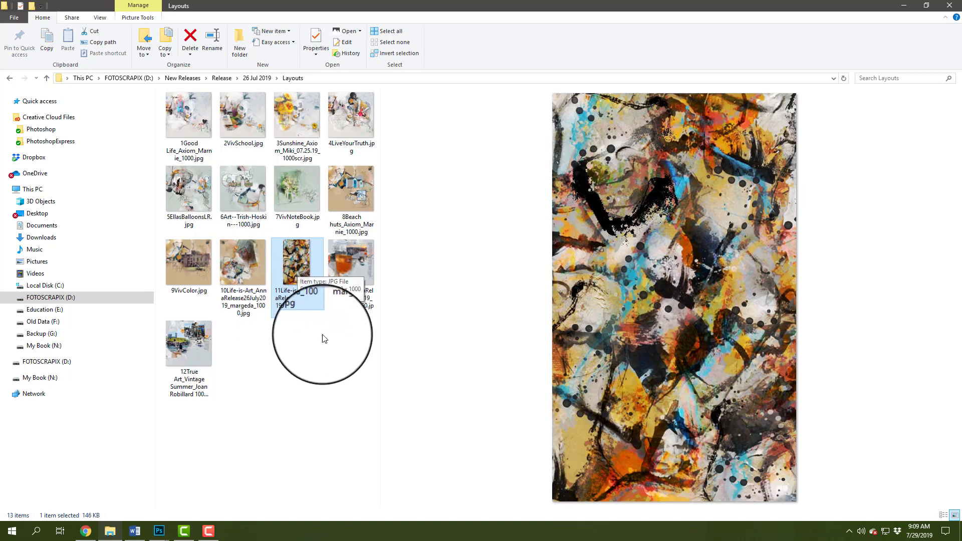
# - Preview the 11Story_AnnaRelease26July2019_margeda_1000.jpg layout
pyautogui.click(359, 258)
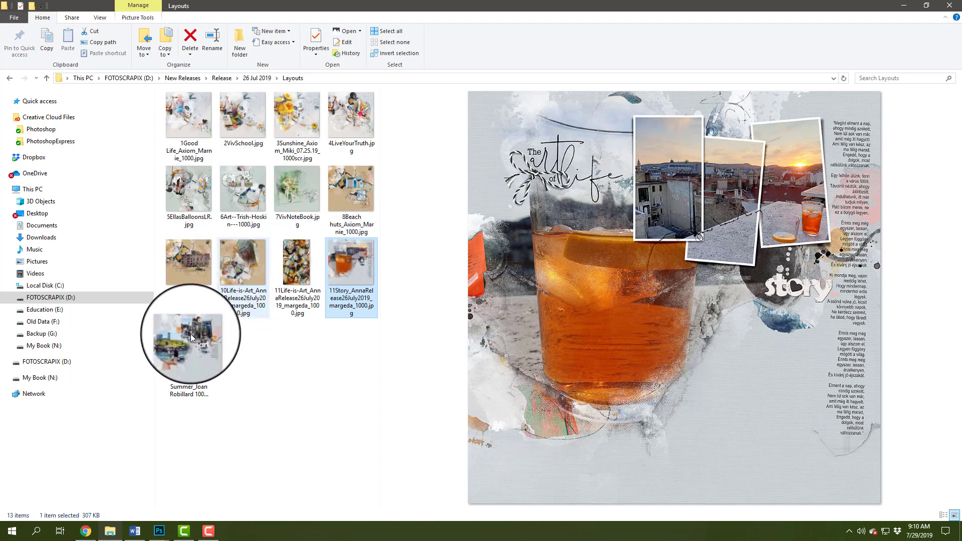
# - Preview the 12True Art_Vintage Summer lighthouse layout
pyautogui.click(191, 354)
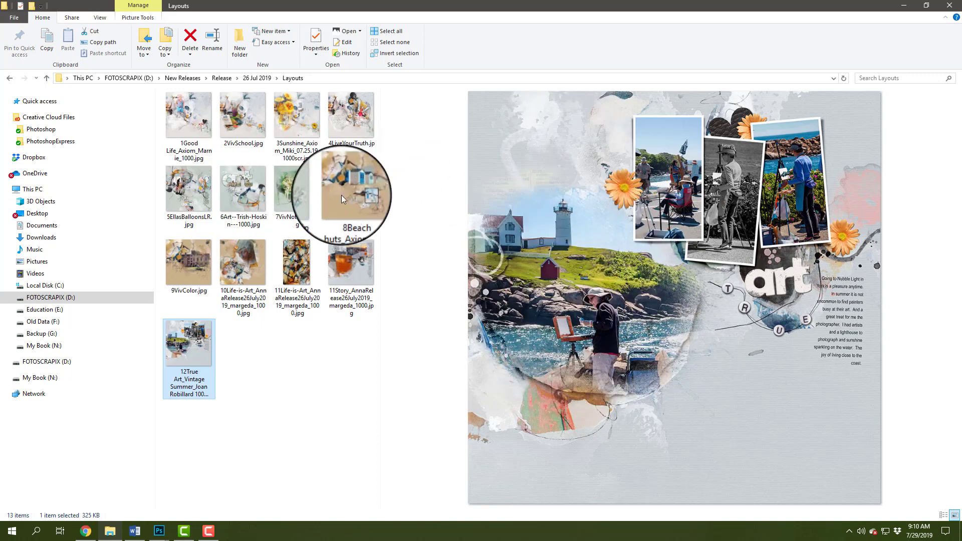
# - Preview the 9VivColor.jpg layout, the stone manor with 'Tell your story' lettering
pyautogui.click(204, 266)
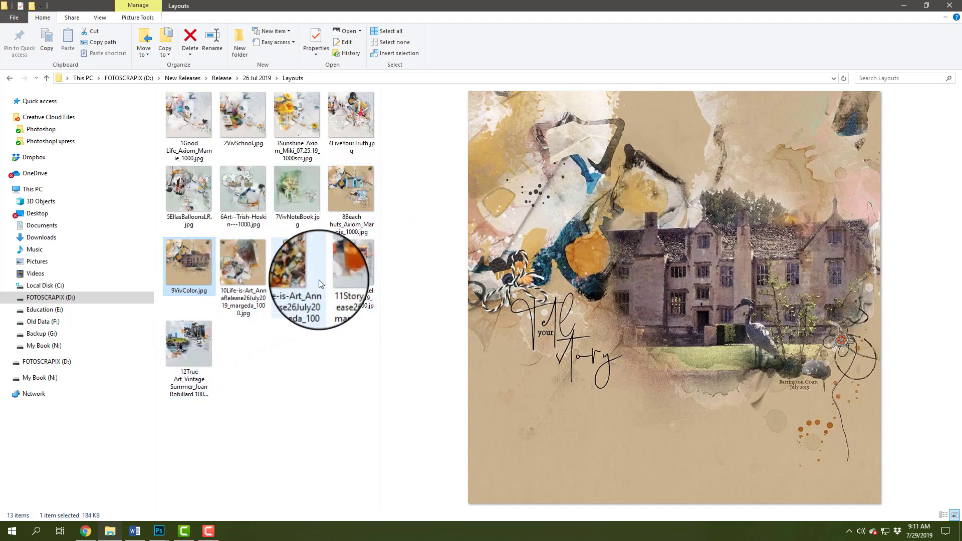
# - Switch the preview back to the 12True Art_Vintage Summer lighthouse layout
pyautogui.click(209, 343)
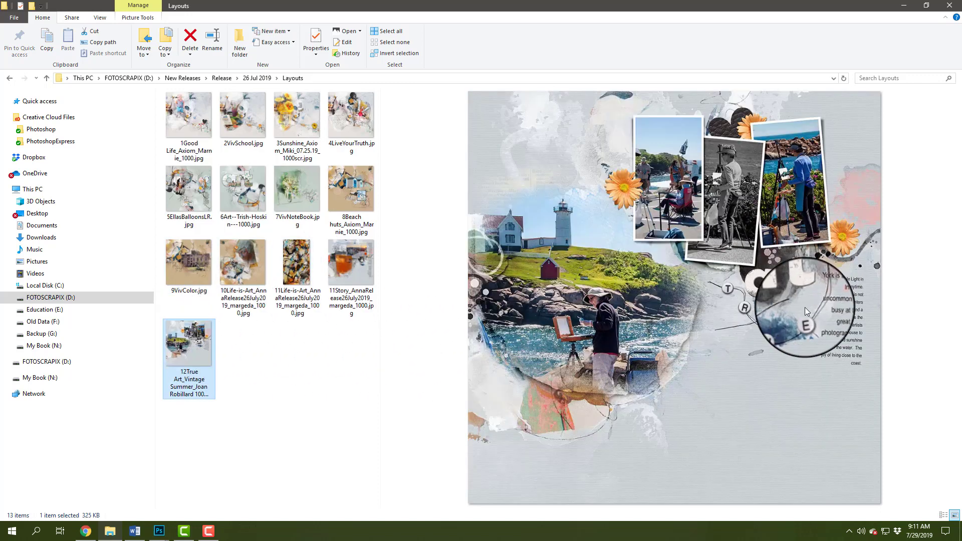